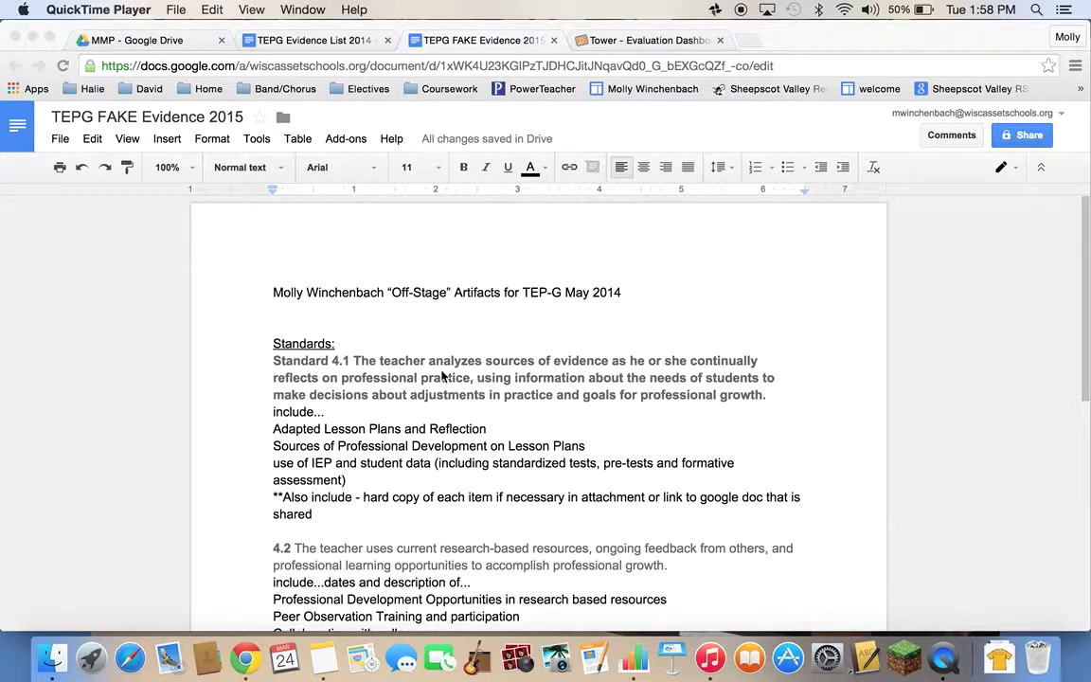
Review the evidence suggestions under standards 4.1, 4.2, 5.1 and 5.2 in the TEPG FAKE Evidence 2015 document.
key("super+Tab")
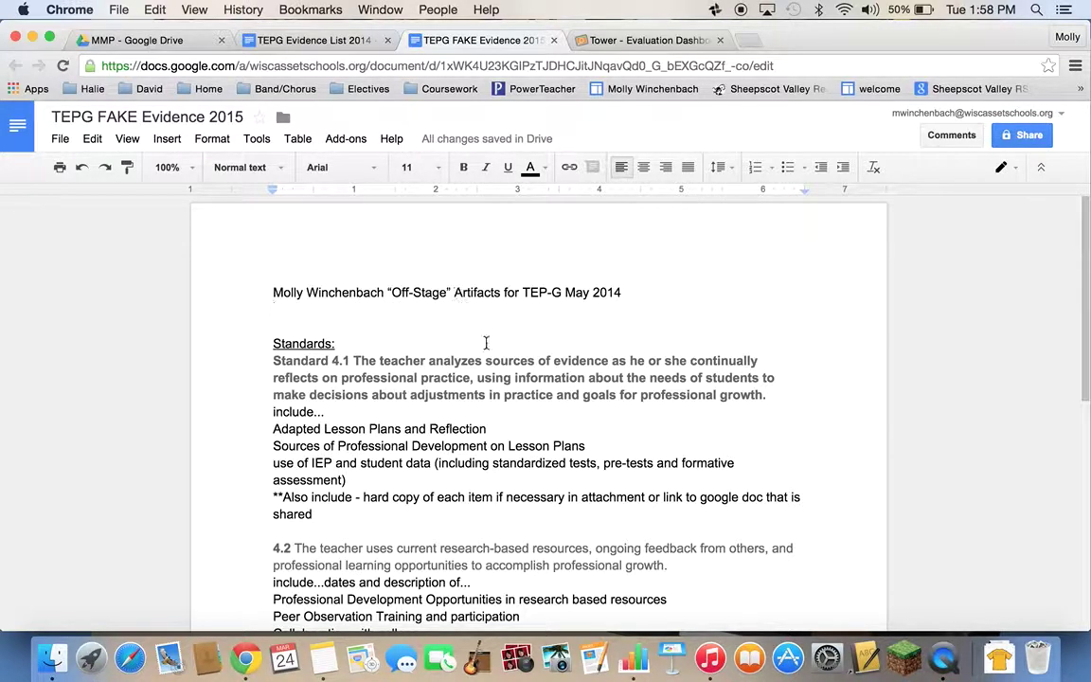
scroll(497, 383, "down", 2)
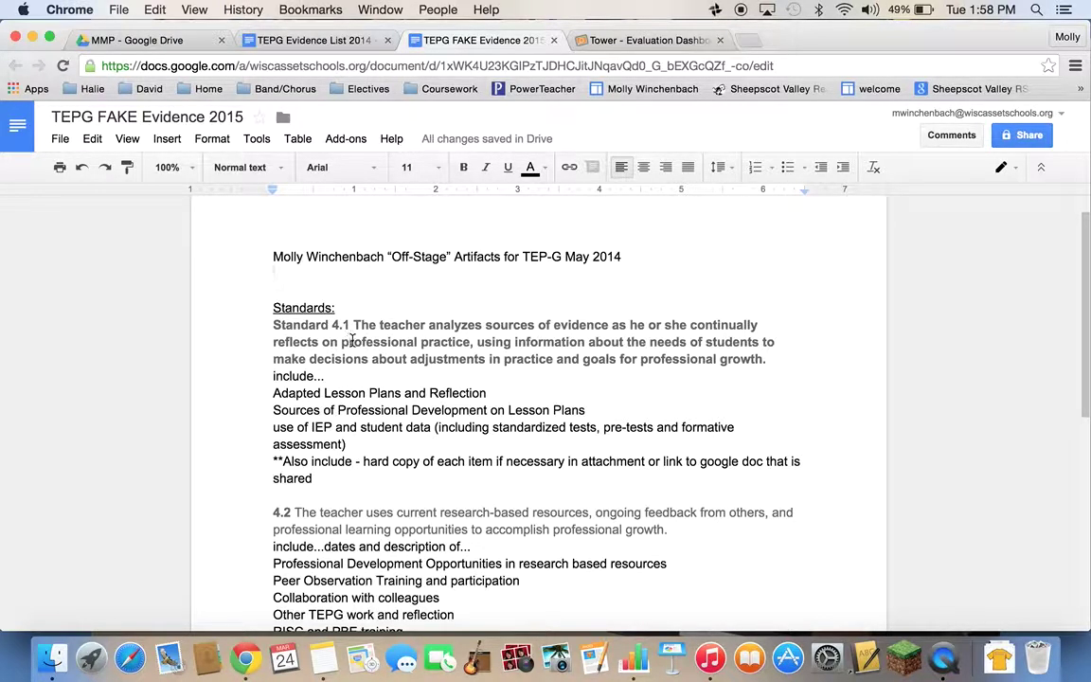
scroll(310, 511, "up", 1)
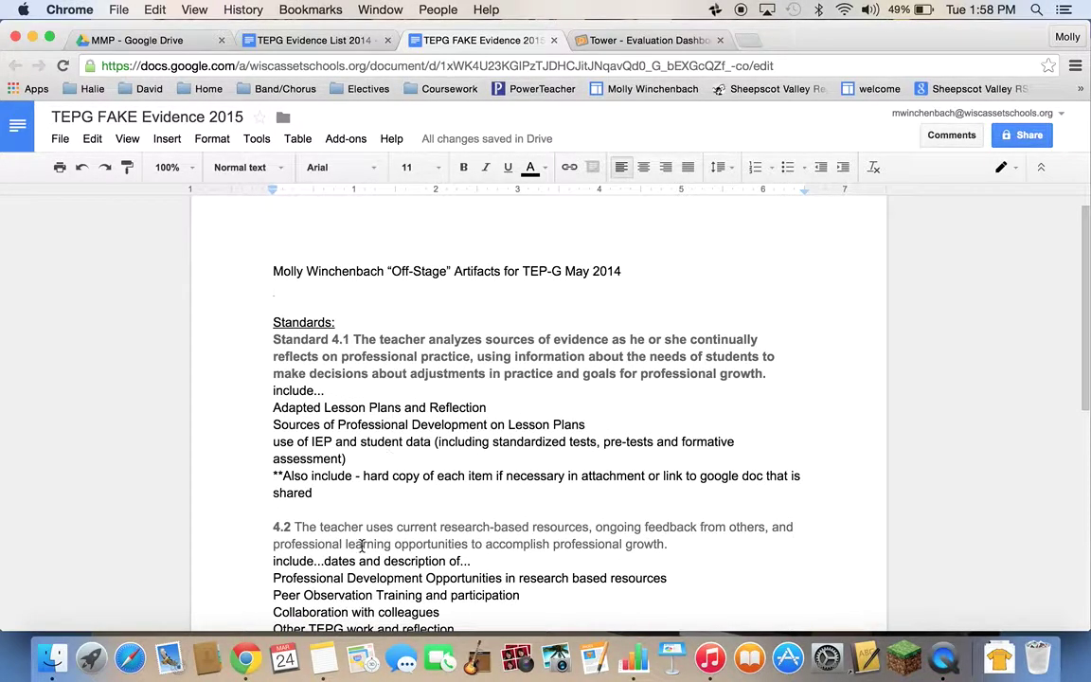
scroll(388, 419, "down", 5)
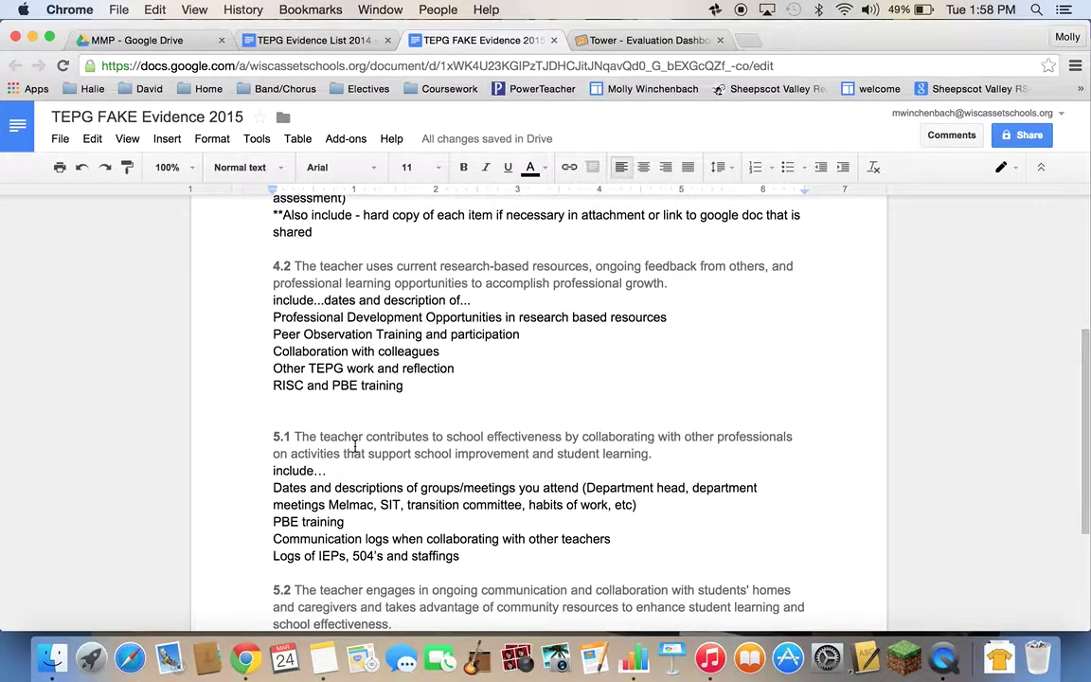
scroll(355, 445, "down", 2)
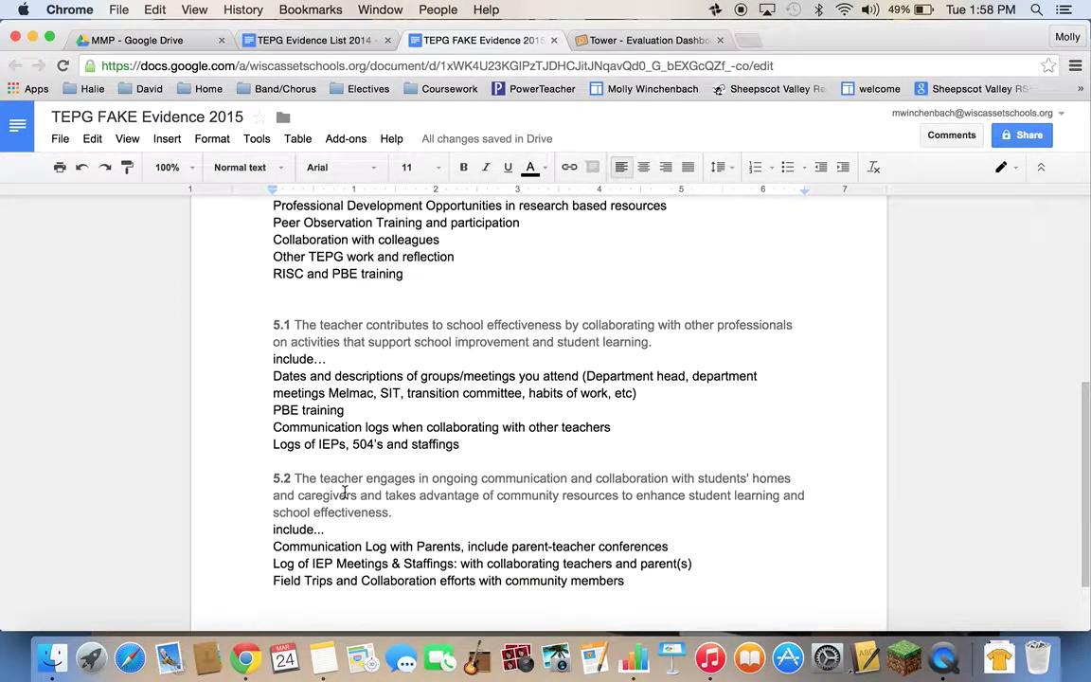
scroll(345, 493, "up", 6)
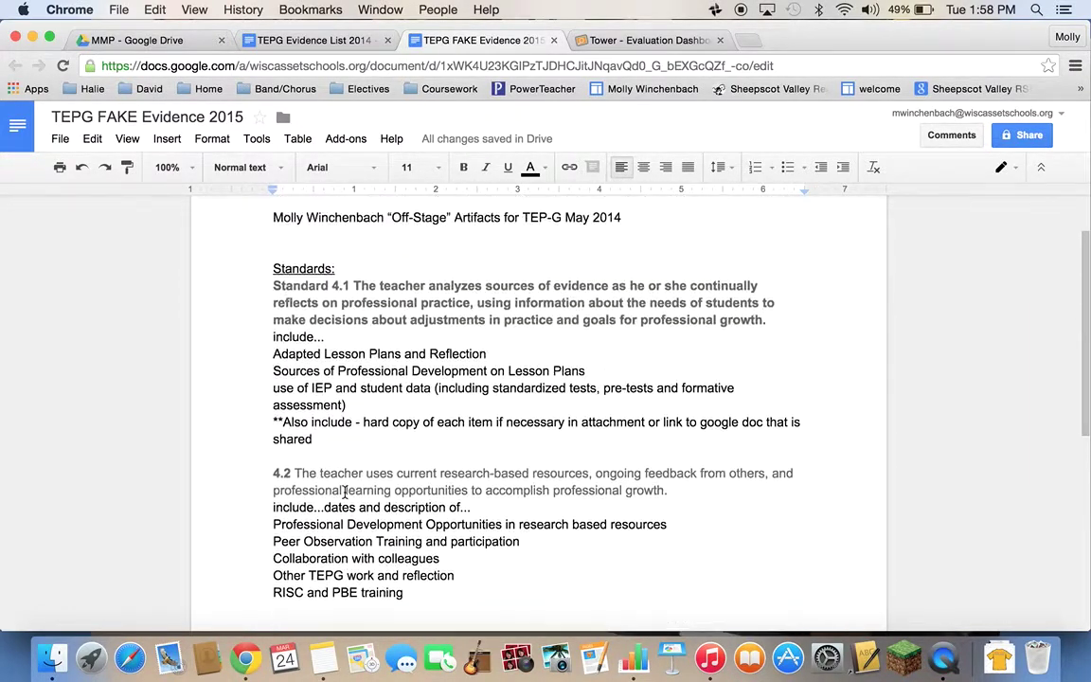
scroll(345, 491, "up", 2)
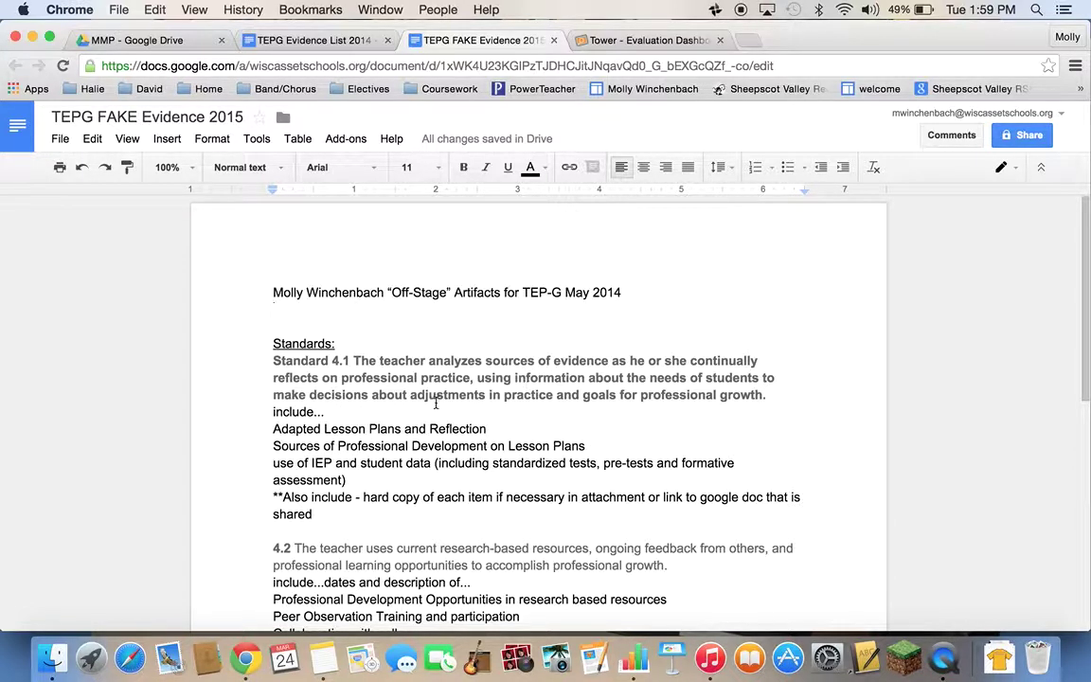
scroll(492, 404, "down", 1)
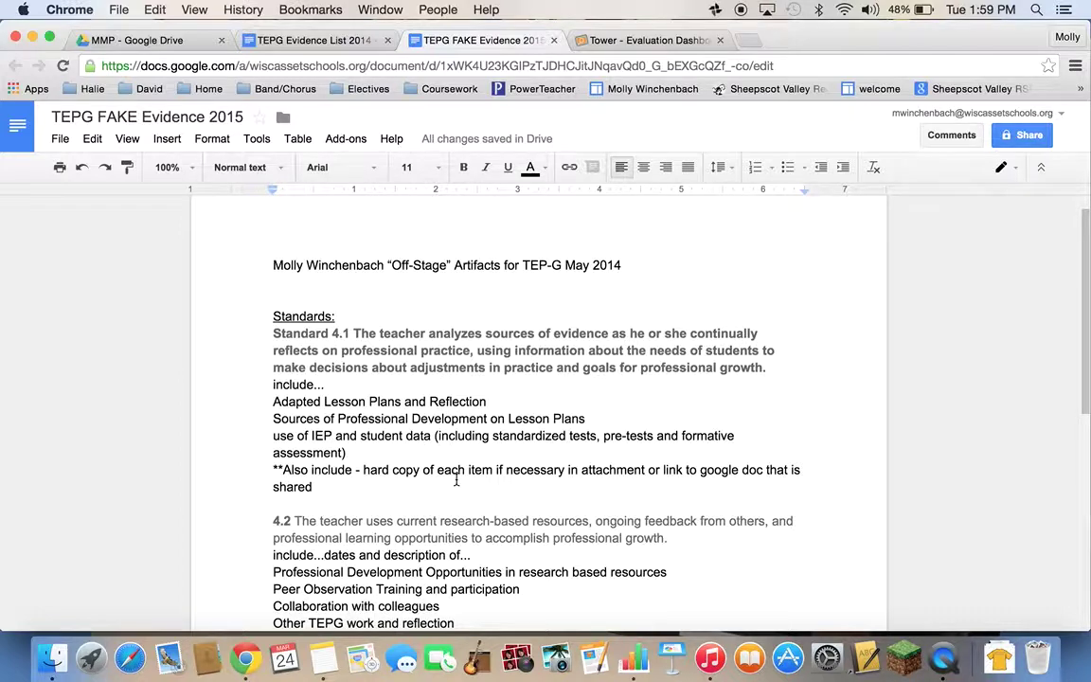
scroll(453, 474, "down", 1)
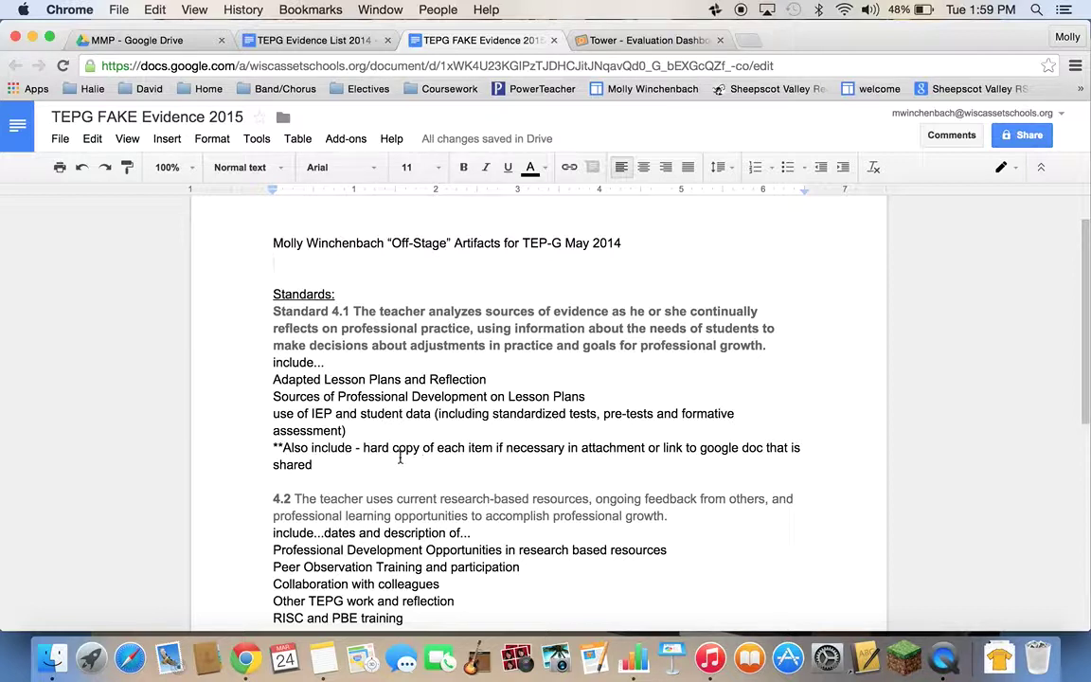
Start a link after "shared" under Standard 4.1, copy the TEPG Evidence List 2014 document's address and return to TEPG FAKE Evidence 2015.
left_click(517, 461)
left_click(161, 139)
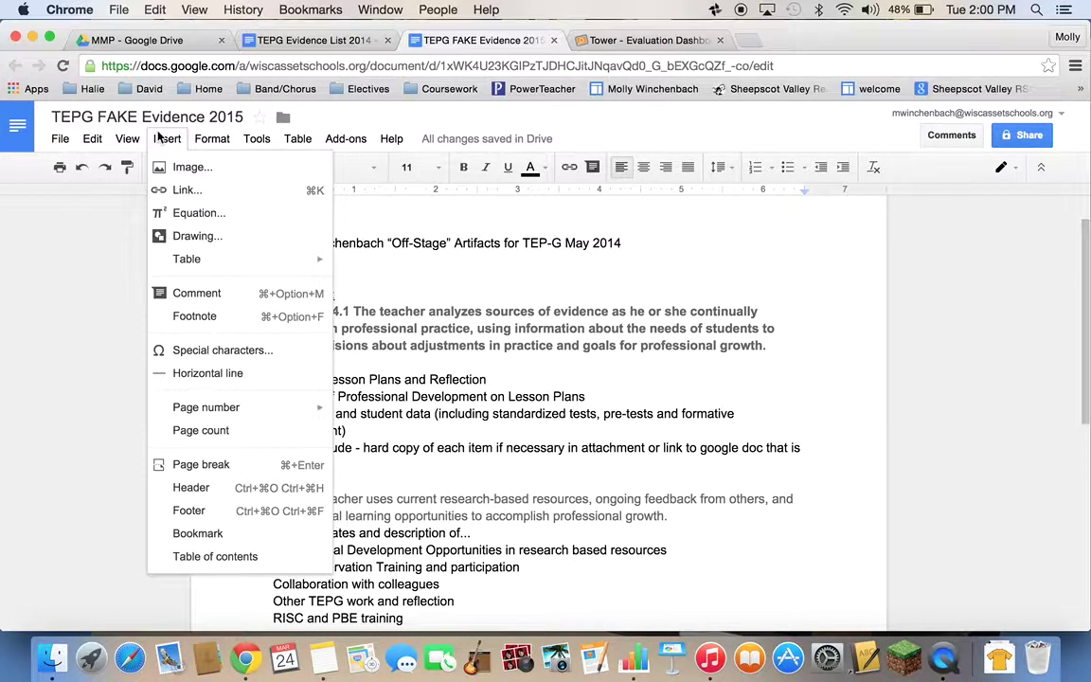
left_click(186, 190)
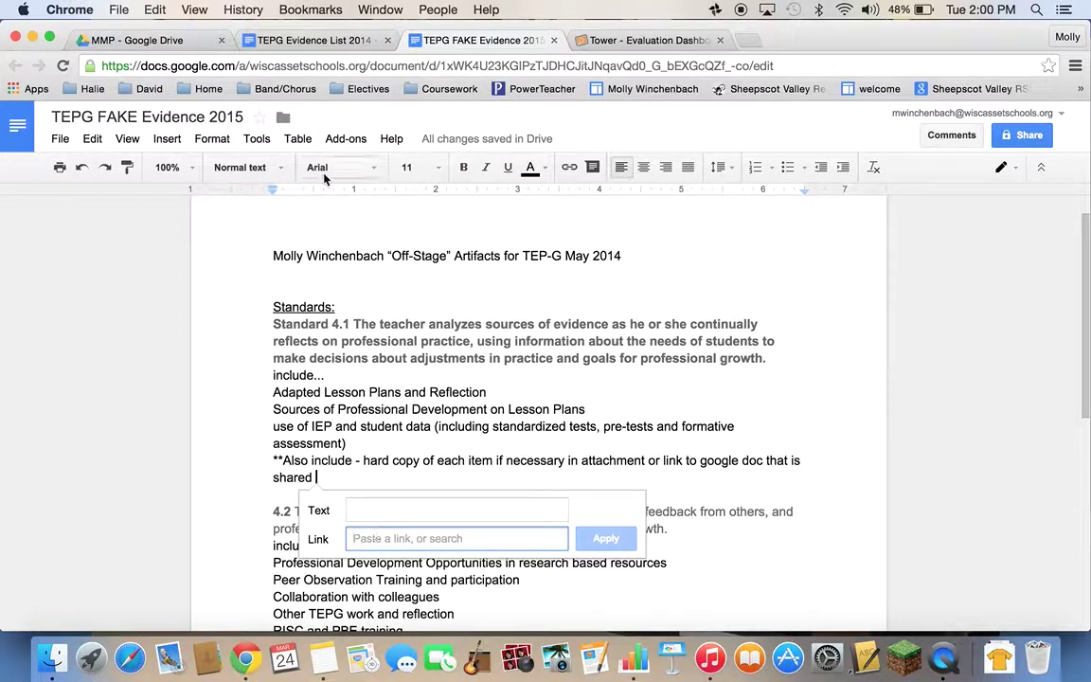
left_click(287, 42)
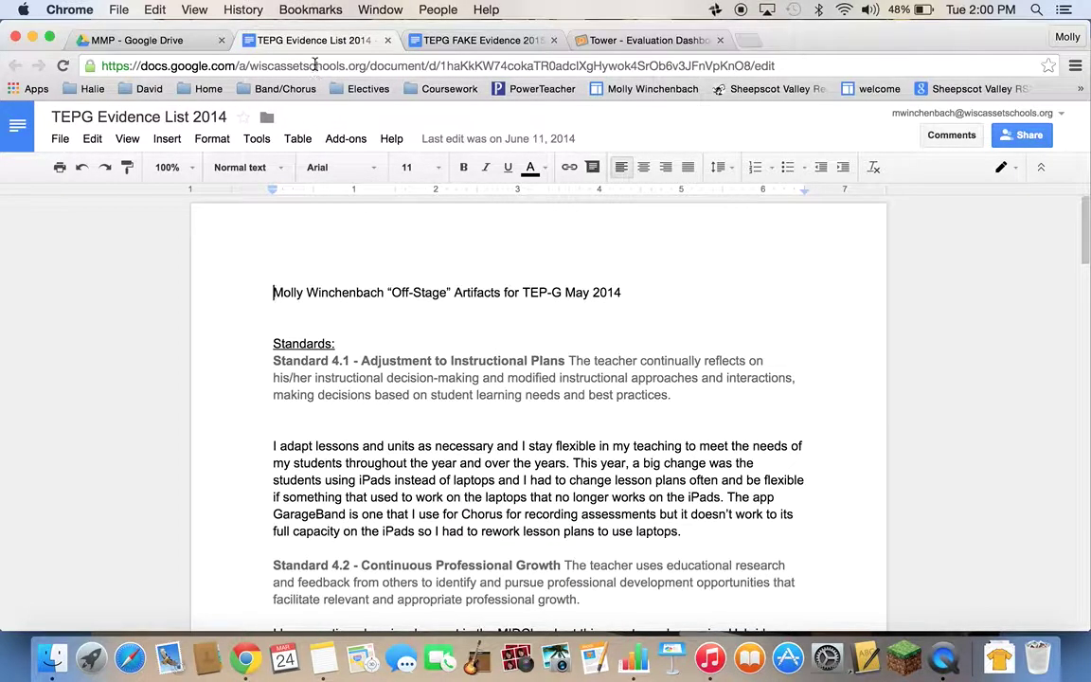
left_click(314, 65)
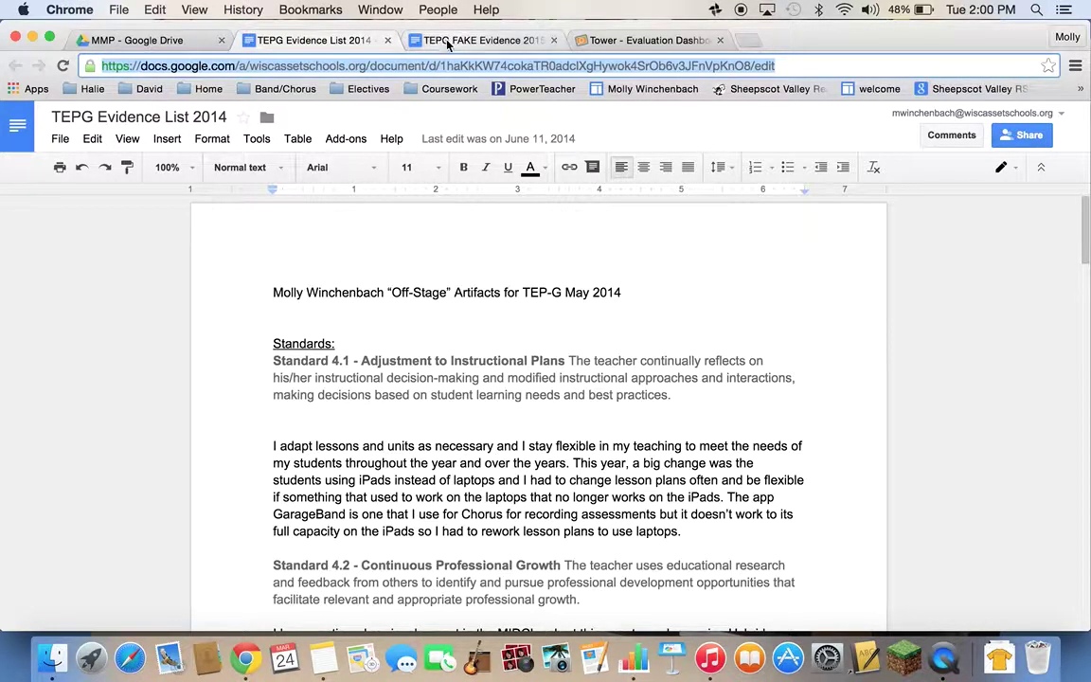
left_click(401, 40)
left_click(390, 540)
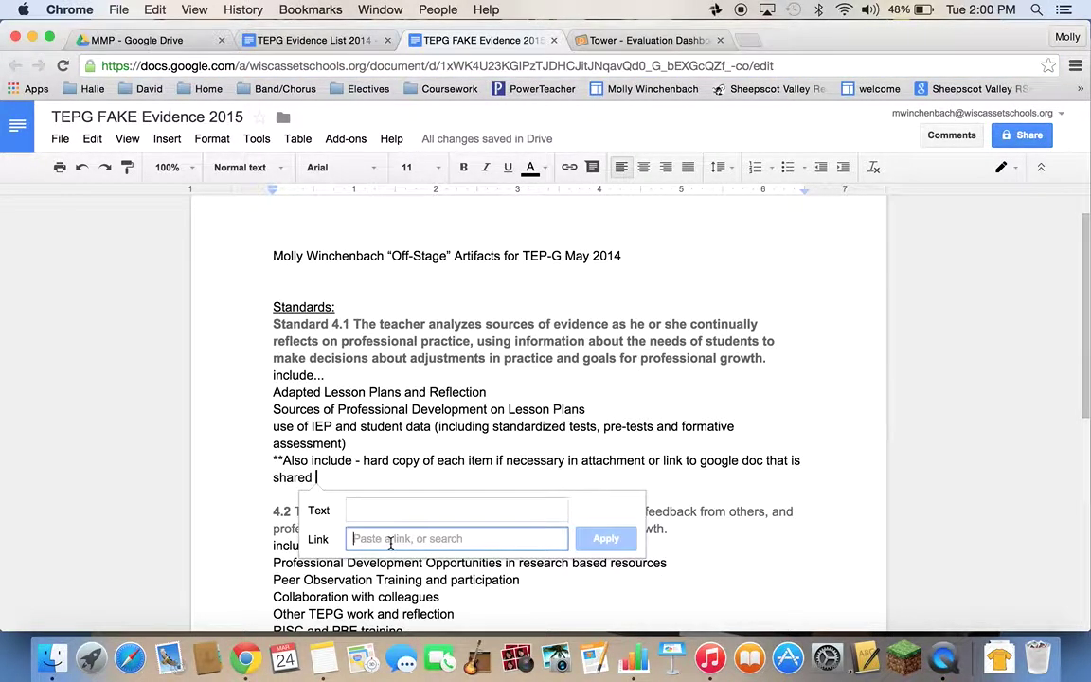
key("super+v")
left_click(409, 510)
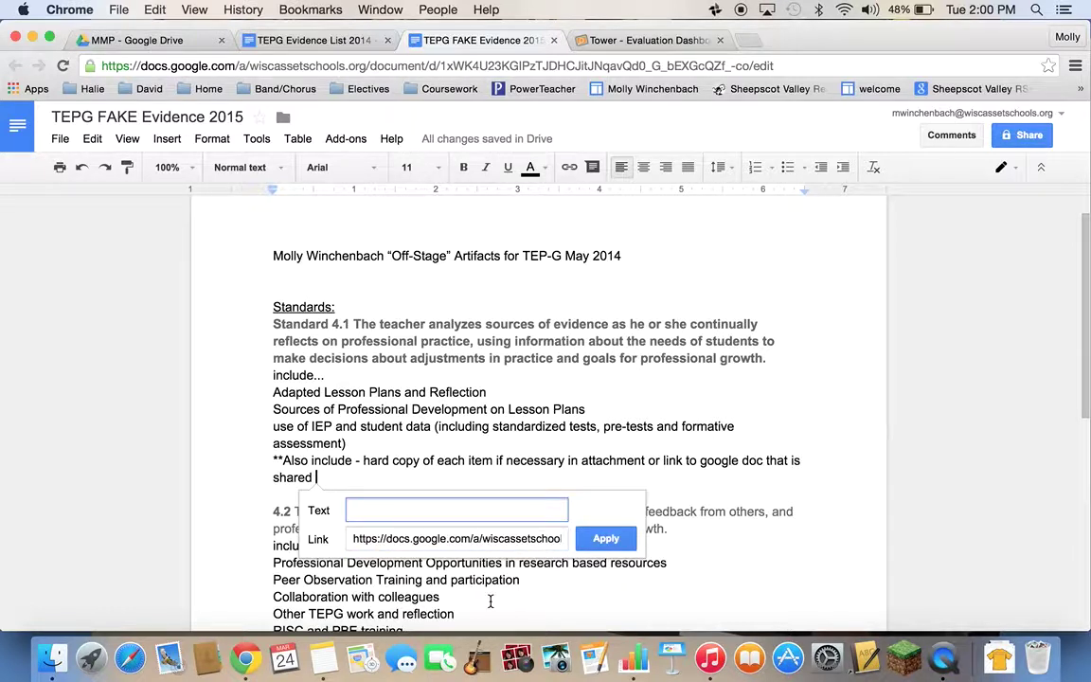
type("Evidence of A")
left_click(446, 597)
type("ap")
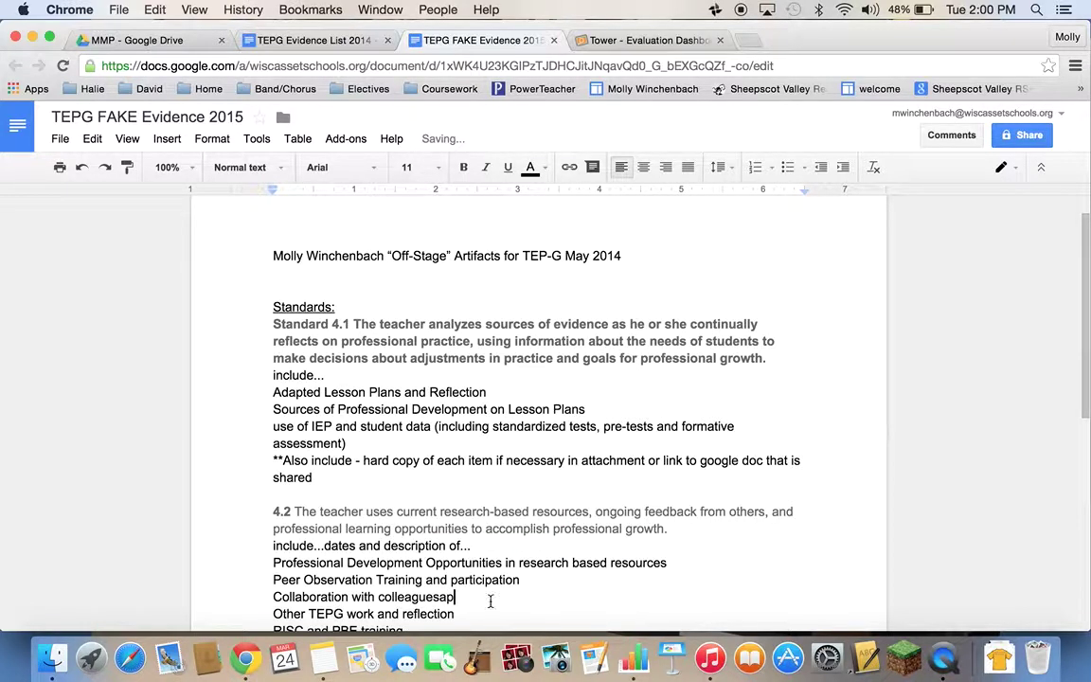
key("BackSpace")
key("BackSpace")
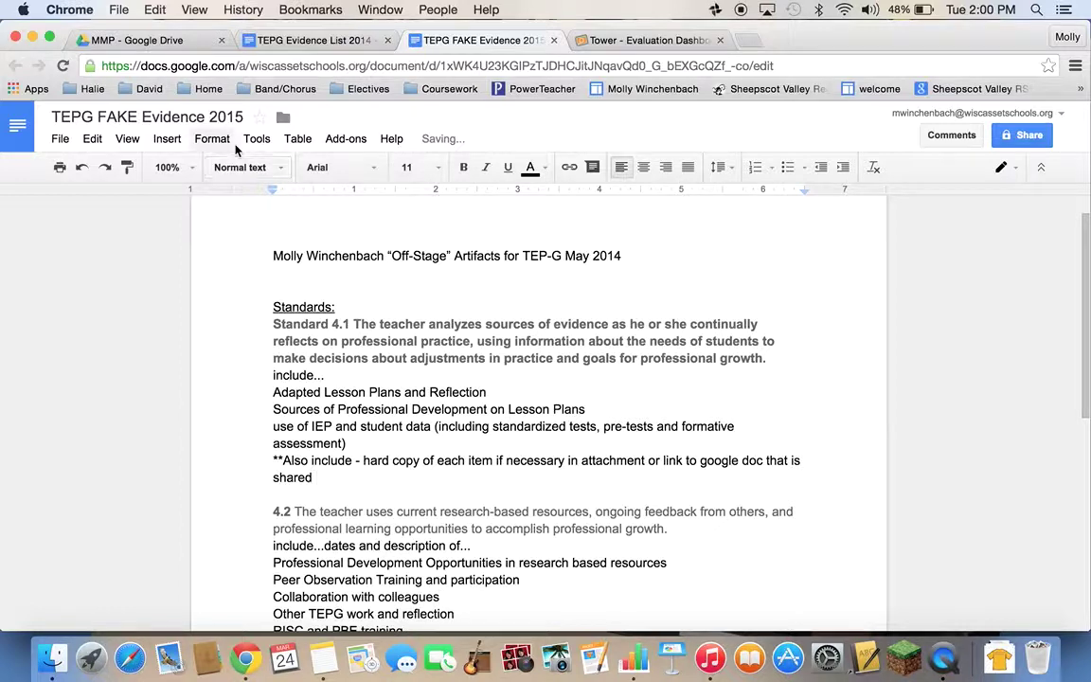
Insert a link after "shared" with the text "Evidence of Adapted Lesson Plan" pointing to the copied document address.
left_click(166, 140)
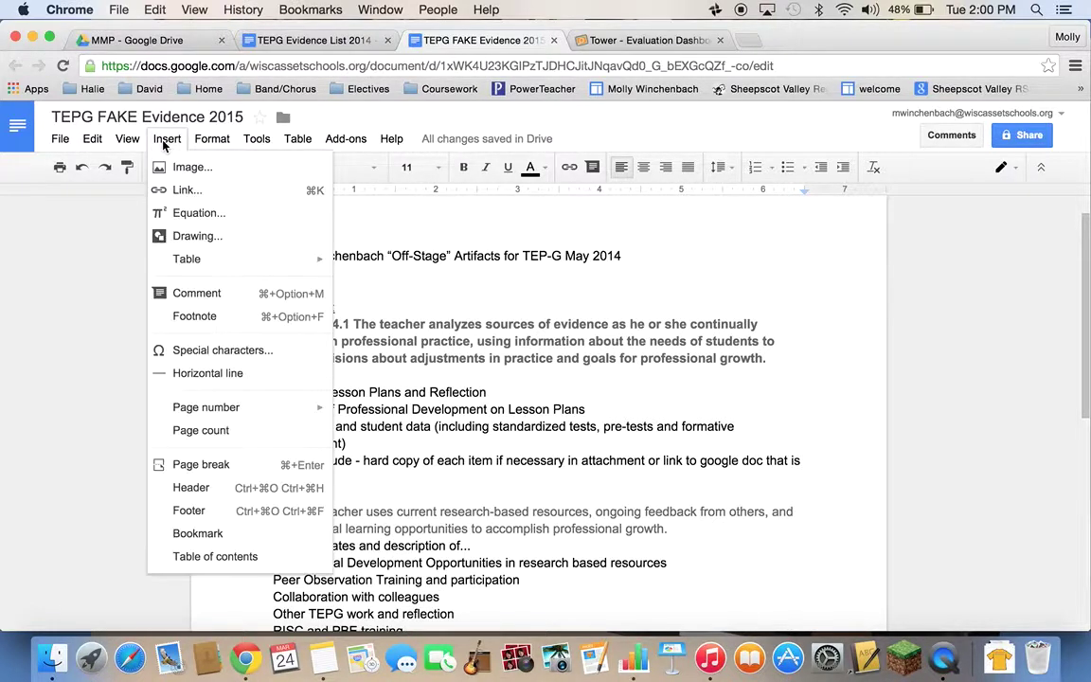
left_click(184, 191)
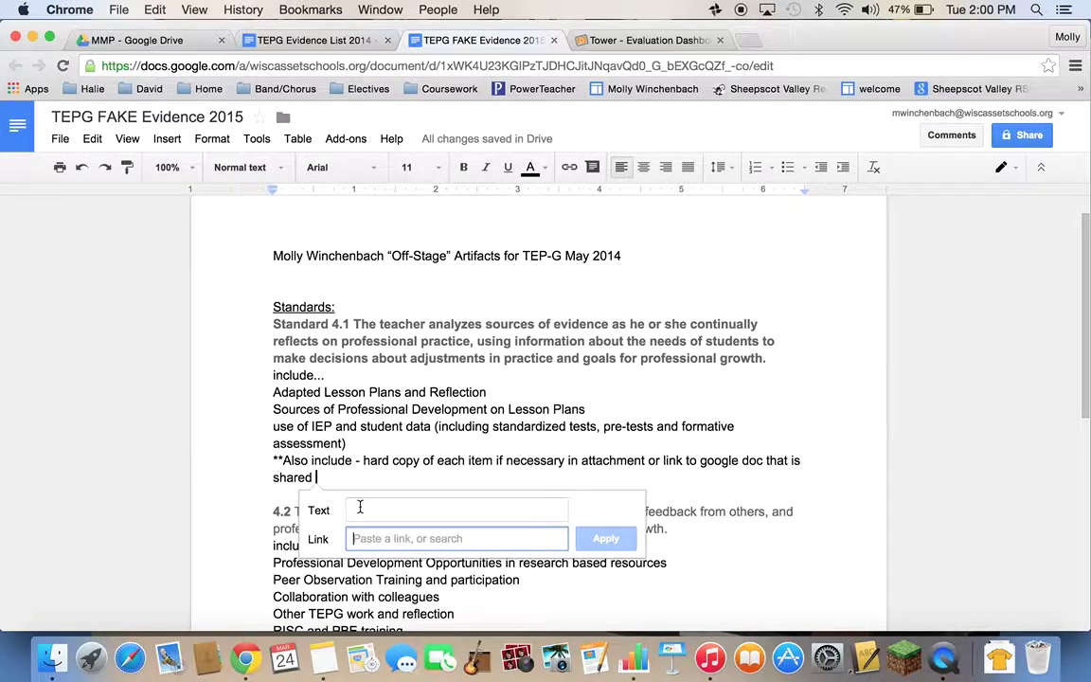
key("super+v")
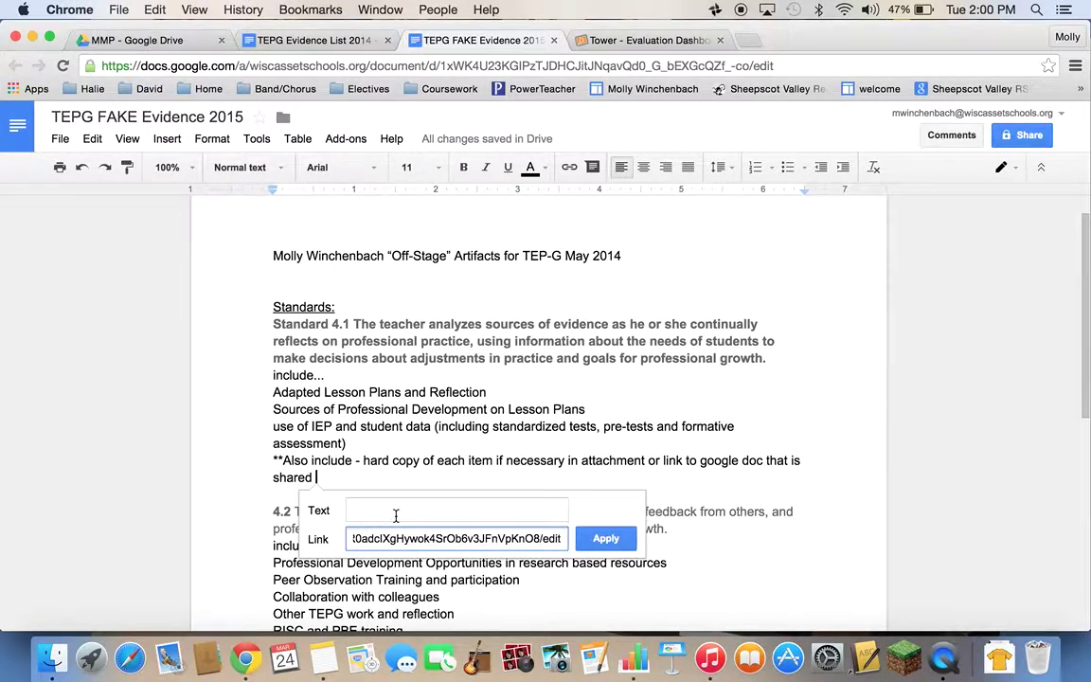
left_click(393, 511)
type("Evidence of")
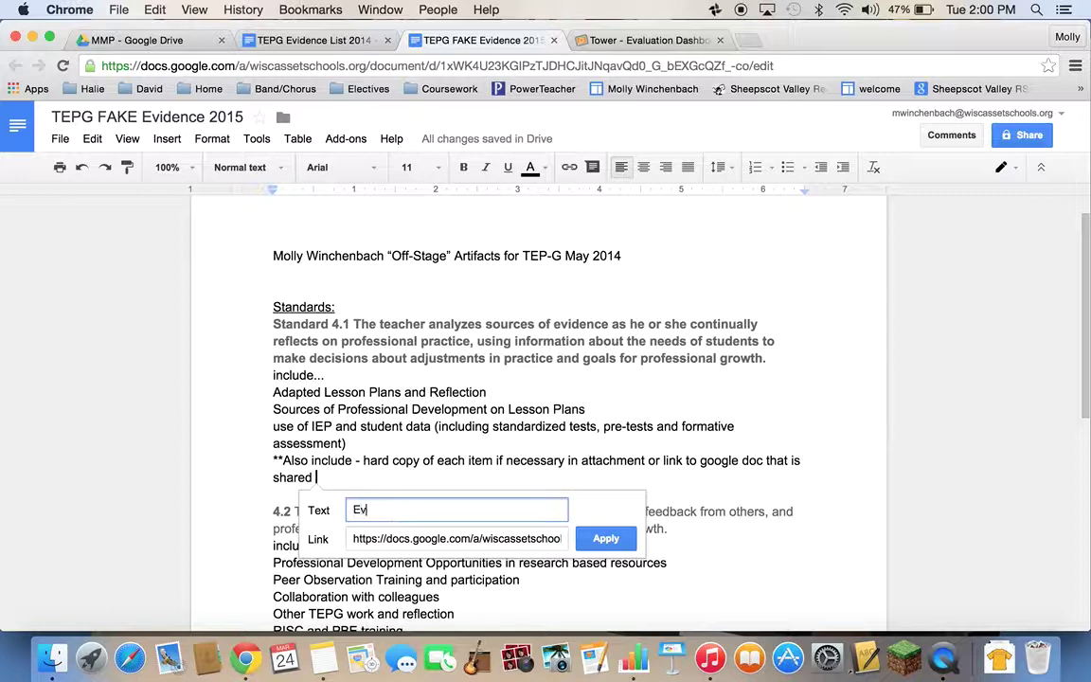
type(" Adapted Lesson Plan")
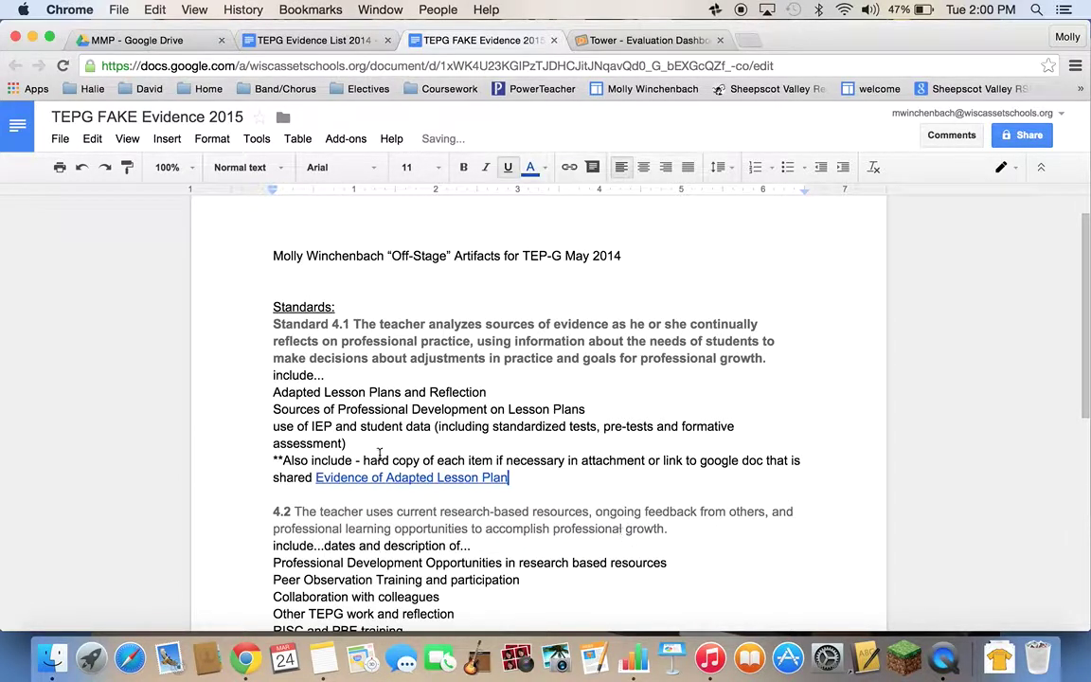
Move the "Evidence of Adapted Lesson Plan" link onto its own line and check its target address.
left_click(313, 477)
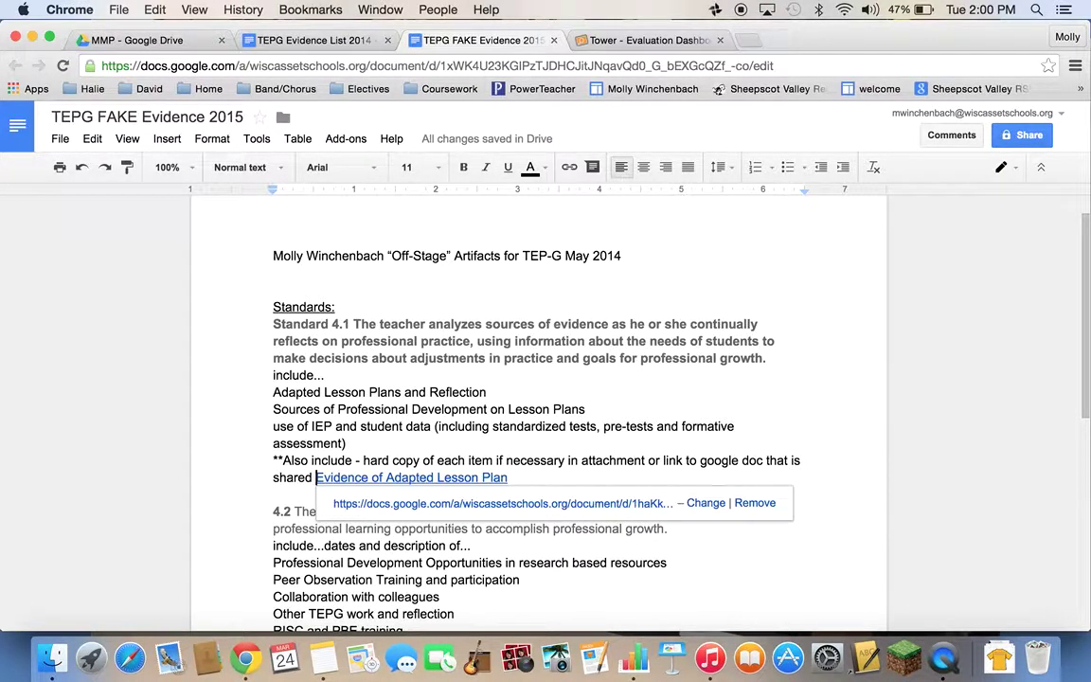
key("Return")
left_click(398, 481)
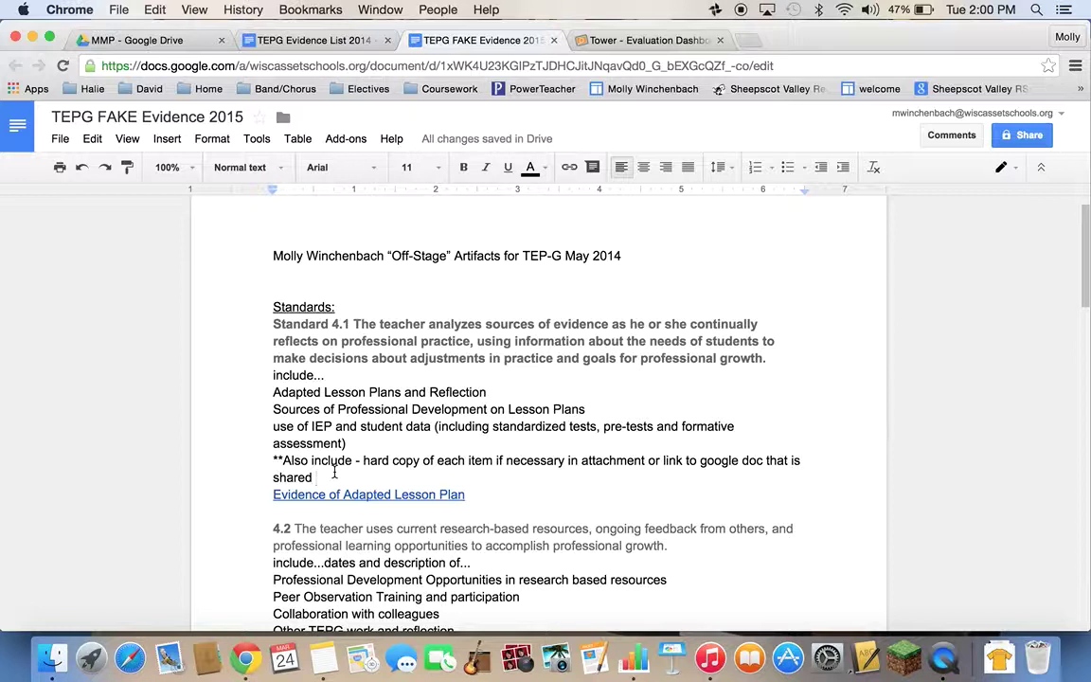
left_click(323, 494)
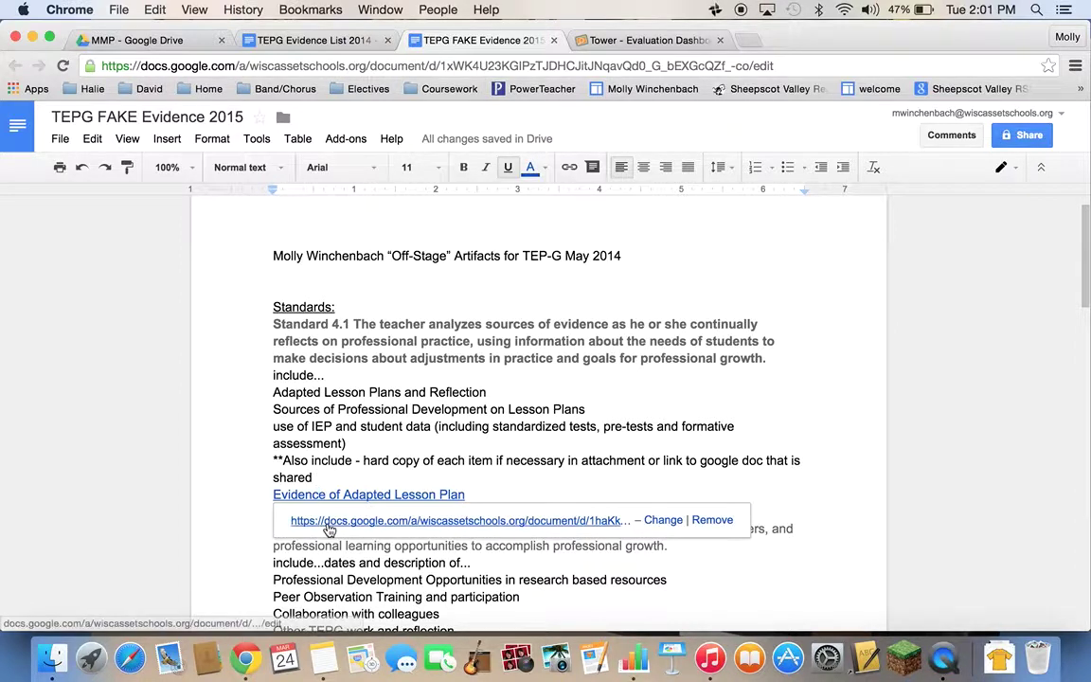
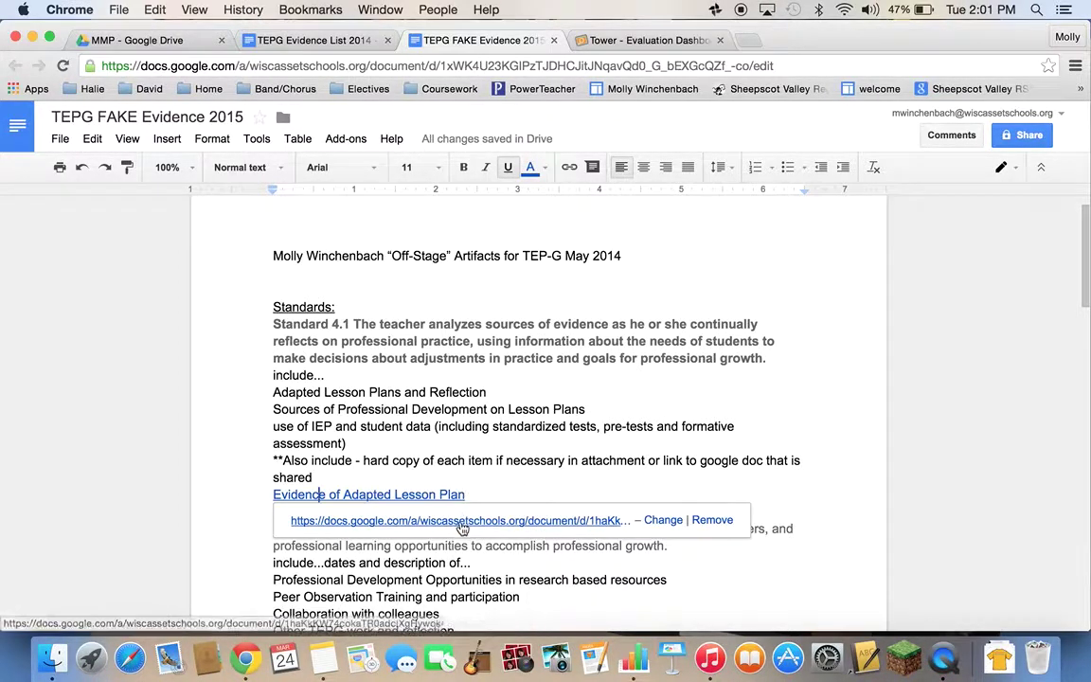
left_click(431, 478)
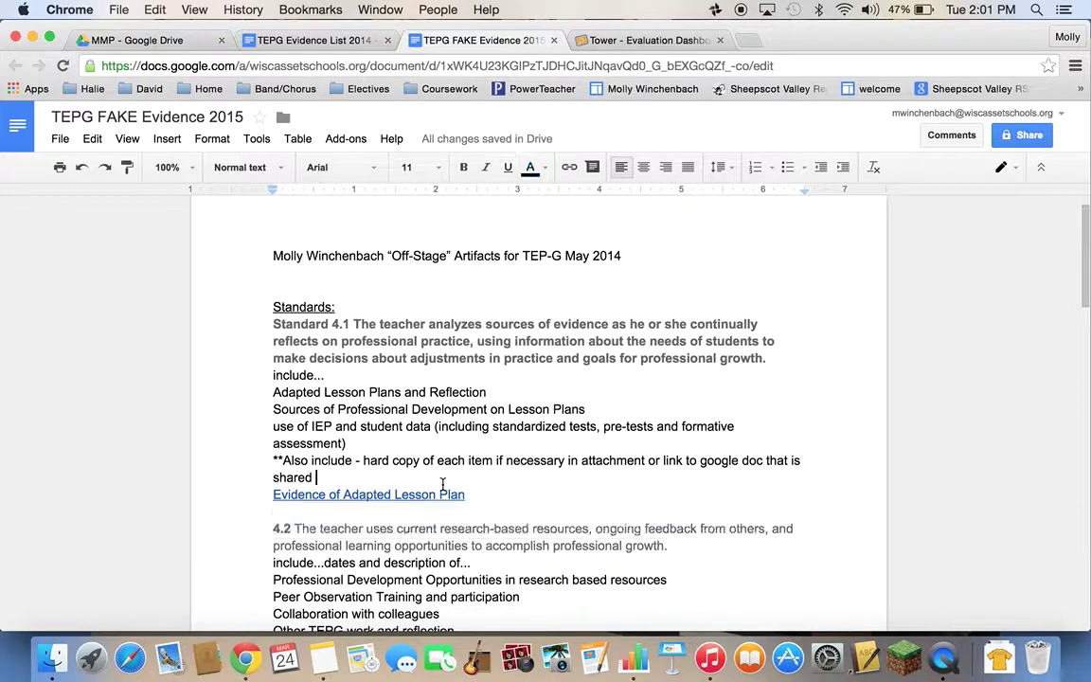
Examine the kinds of evidence to include for standards 4.2, 5.1 and 5.2.
scroll(501, 435, "down", 1)
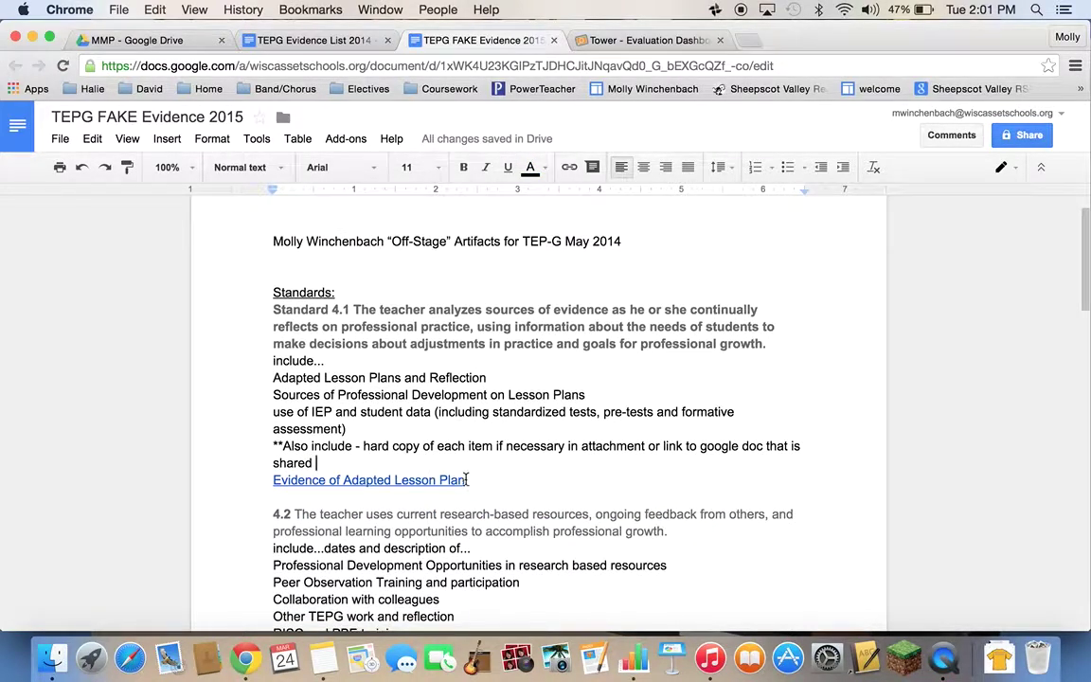
scroll(441, 412, "down", 2)
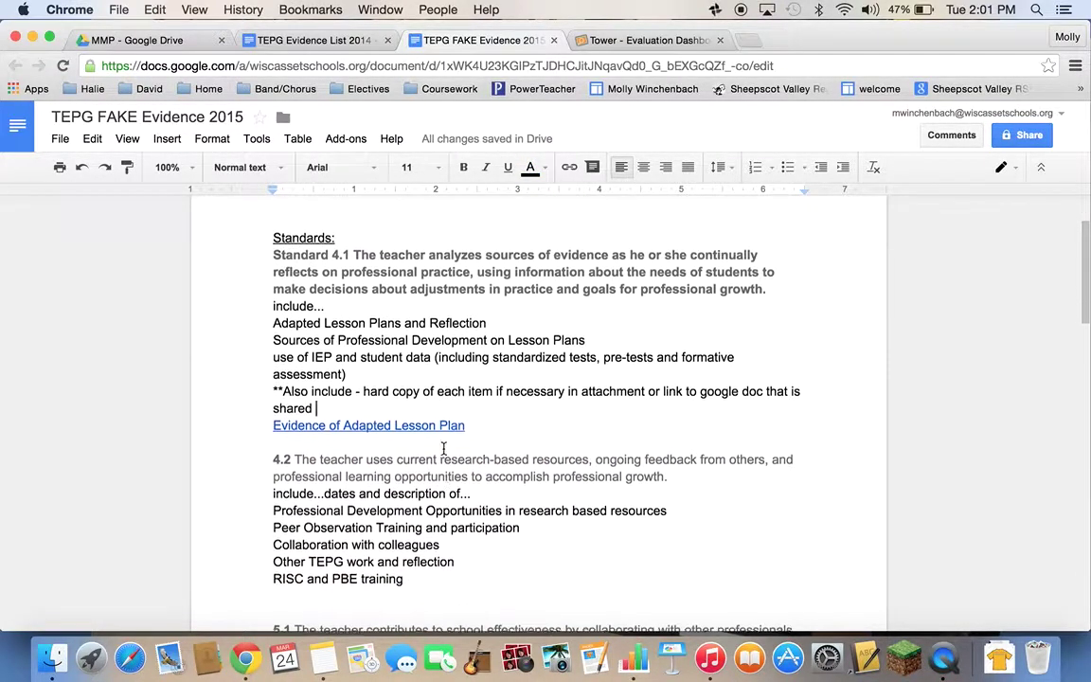
scroll(444, 397, "down", 1)
scroll(459, 430, "down", 2)
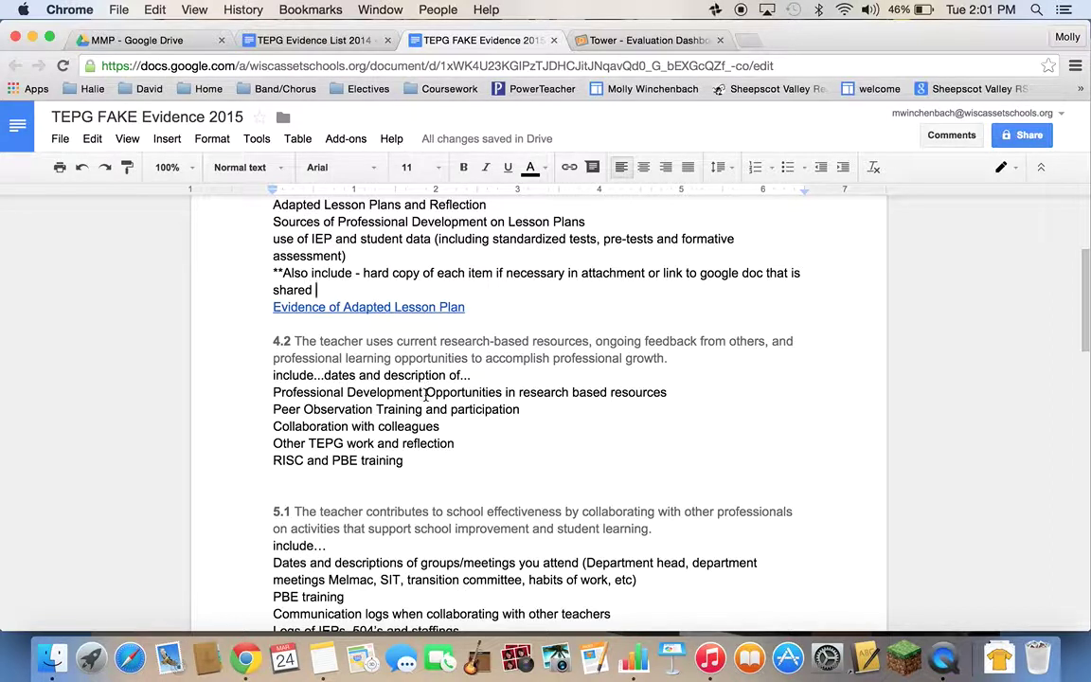
scroll(383, 355, "down", 1)
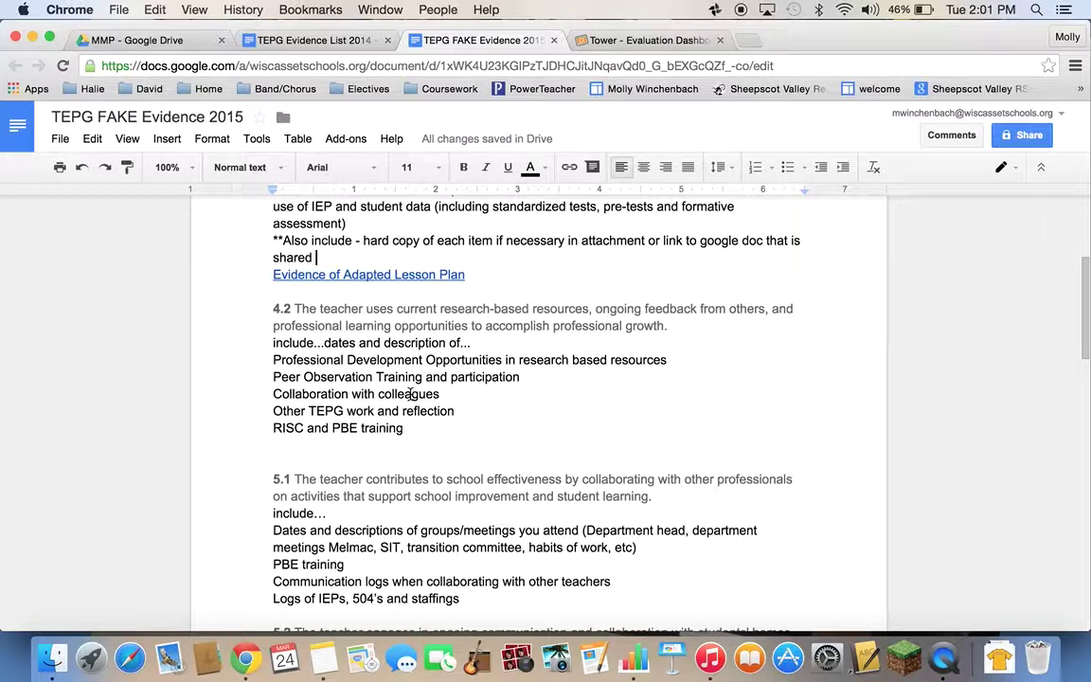
scroll(410, 393, "down", 1)
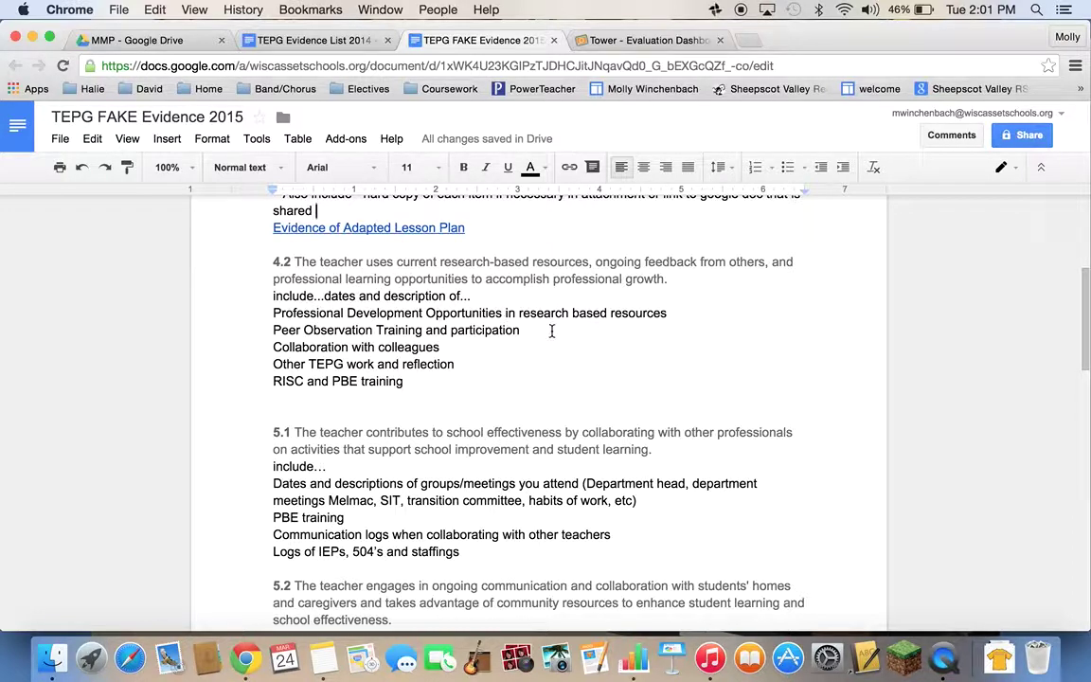
scroll(547, 333, "down", 2)
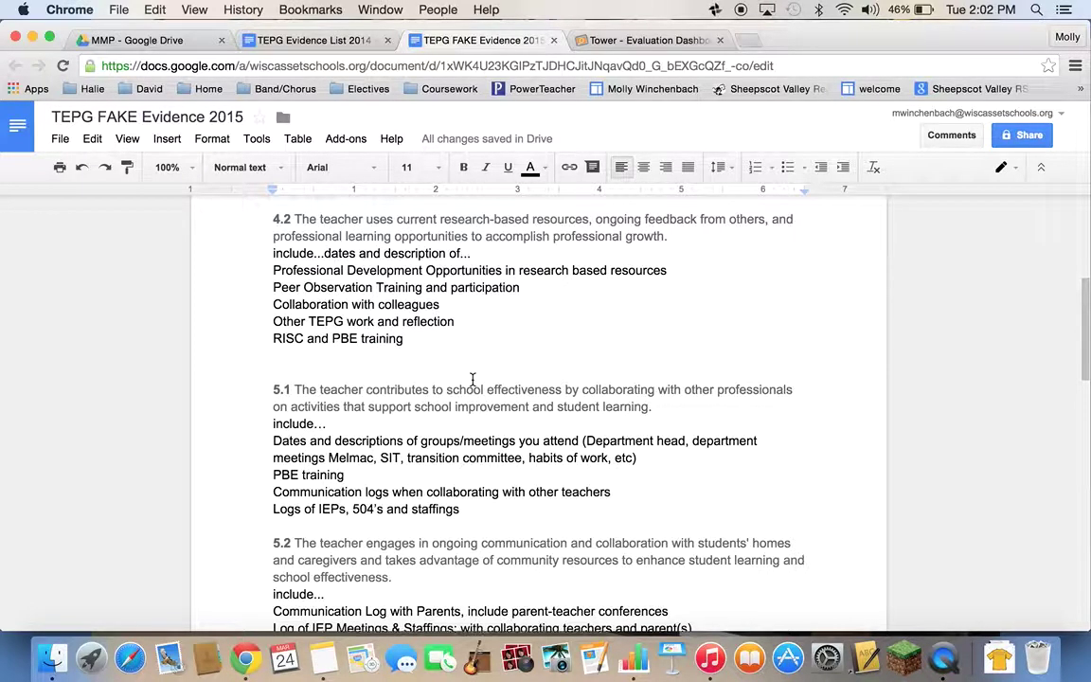
scroll(472, 381, "down", 1)
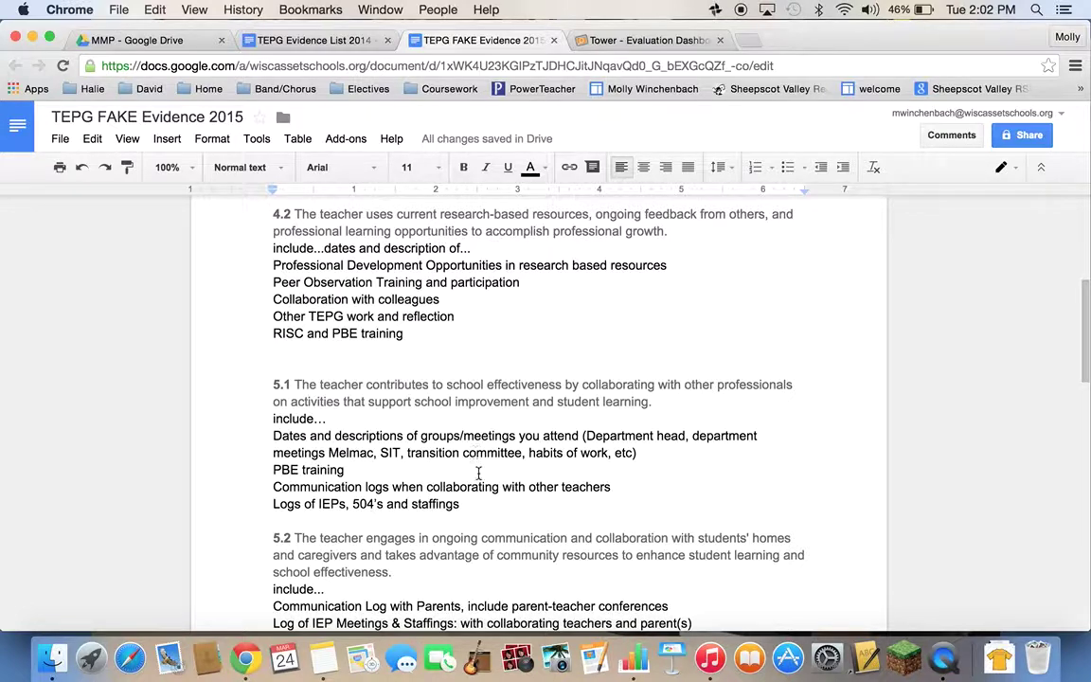
scroll(477, 472, "down", 3)
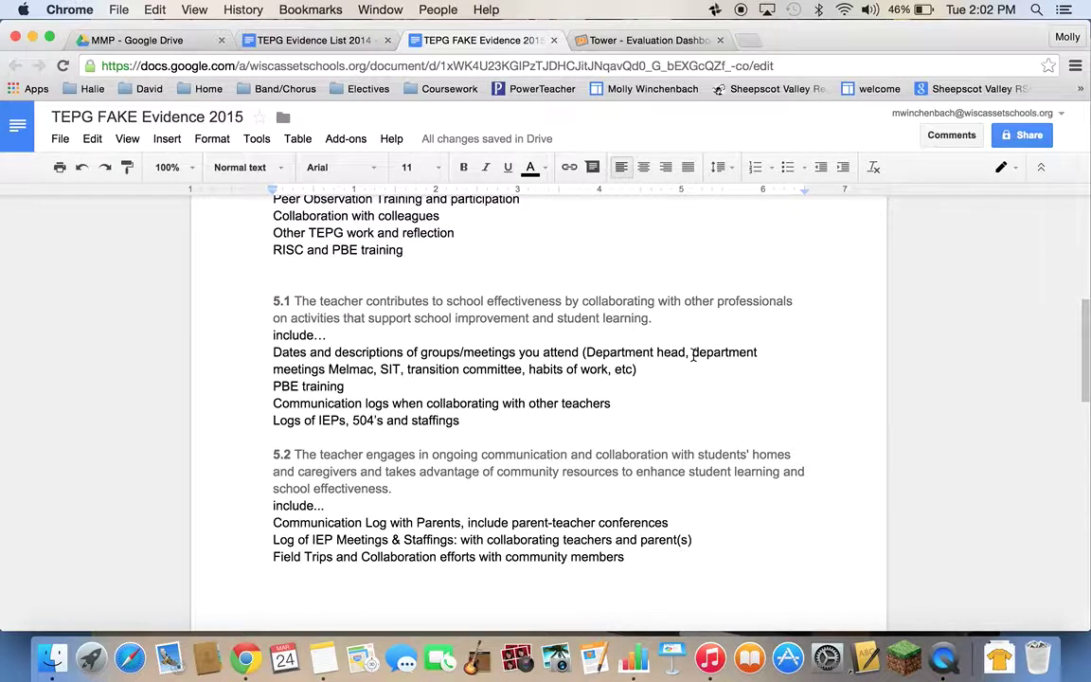
Insert a comma after "meetings" in the list of groups and meetings under Standard 5.1.
left_click(329, 369)
type(",")
left_click(398, 386)
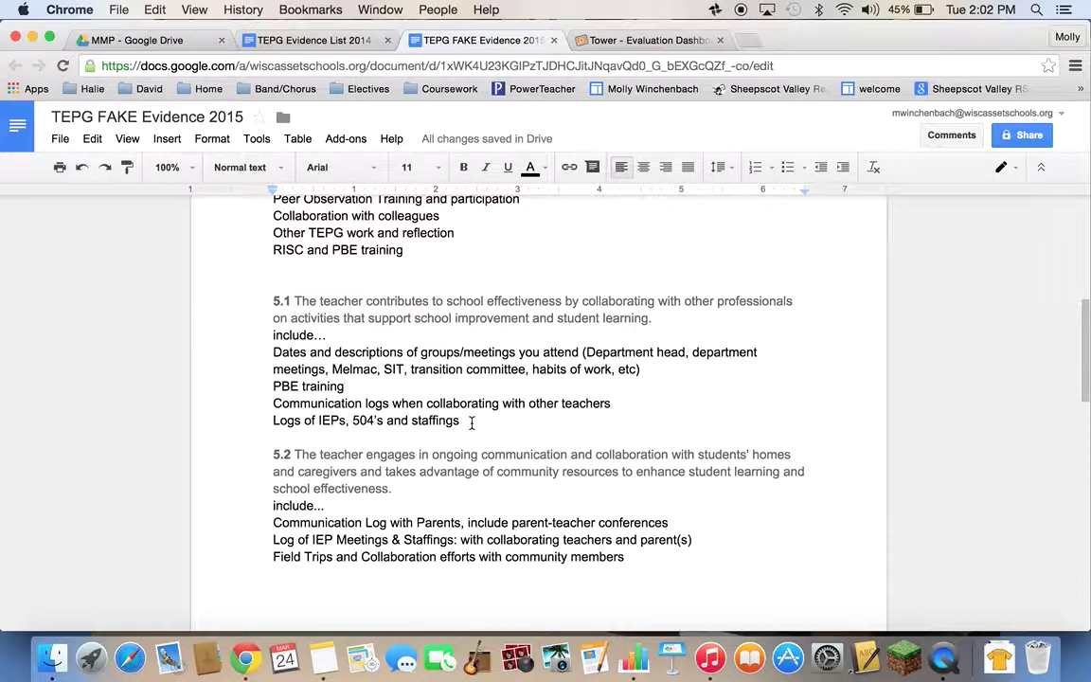
Review the evidence lists for standards 4.2, 5.1 and 5.2, and return to the beginning of the document.
scroll(471, 423, "down", 4)
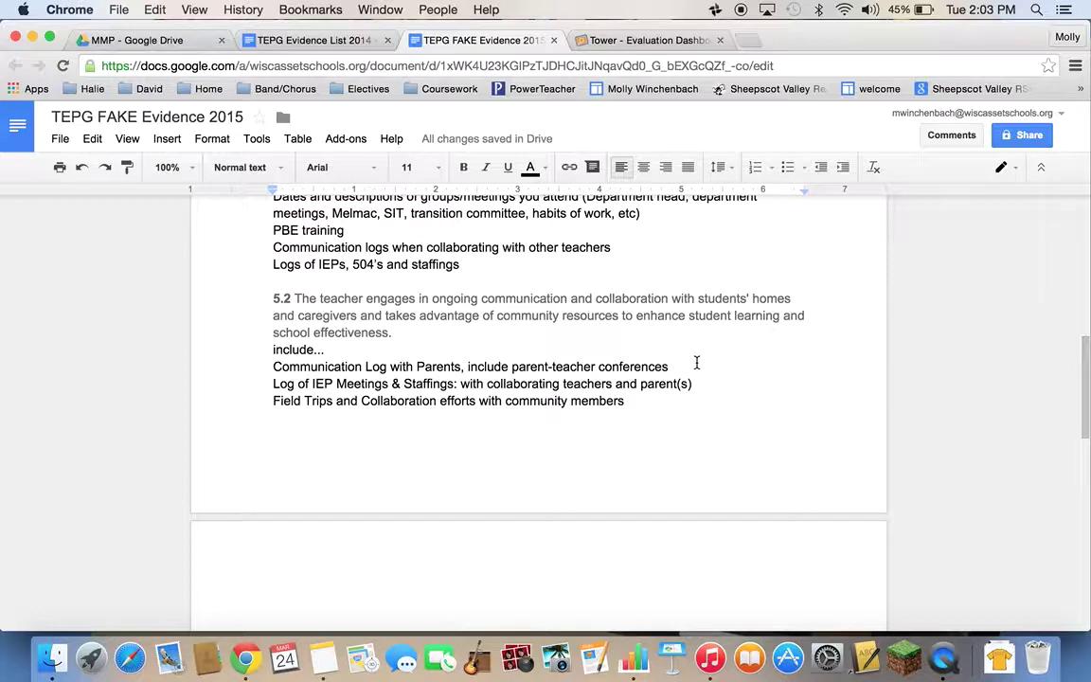
scroll(695, 362, "up", 8)
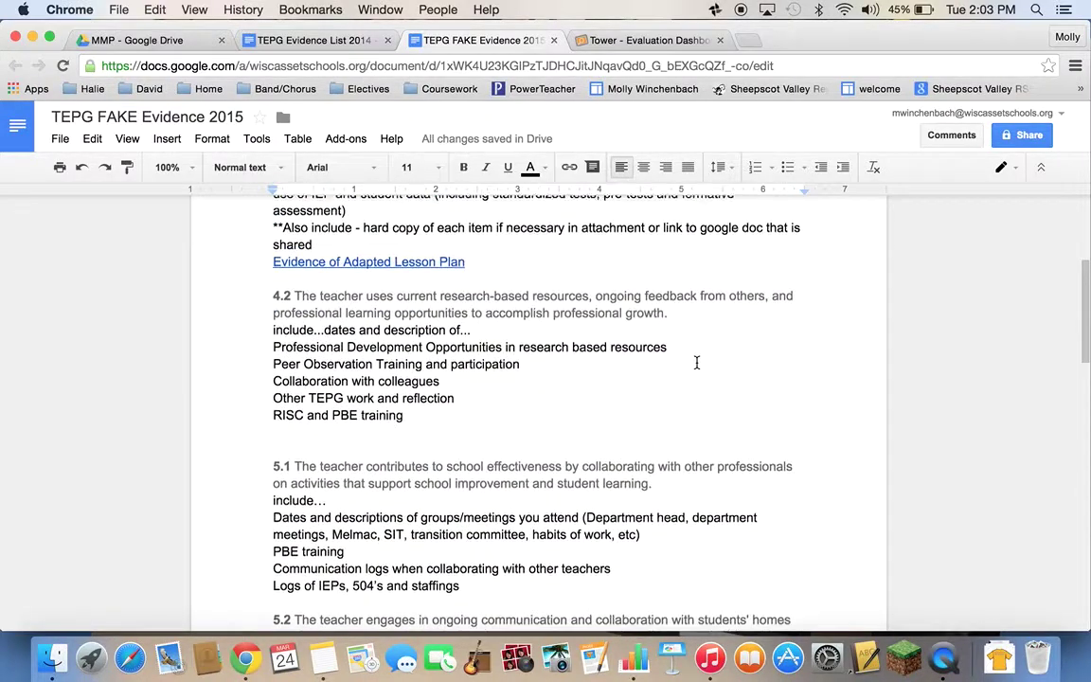
scroll(696, 369, "down", 5)
scroll(697, 374, "down", 2)
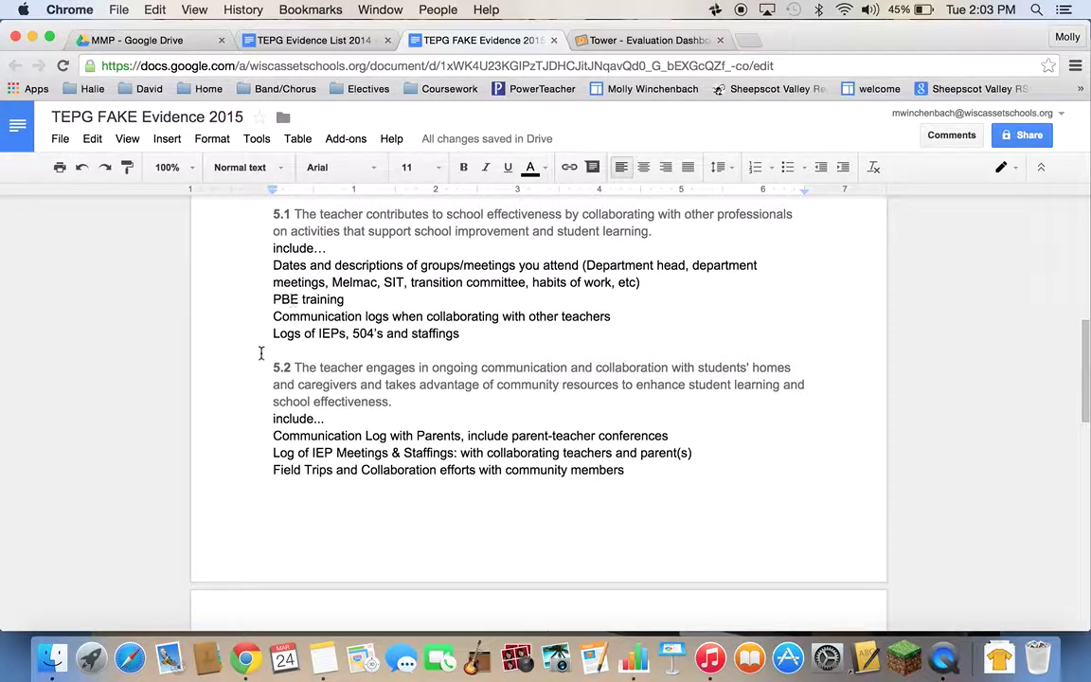
scroll(261, 355, "up", 10)
scroll(260, 364, "up", 2)
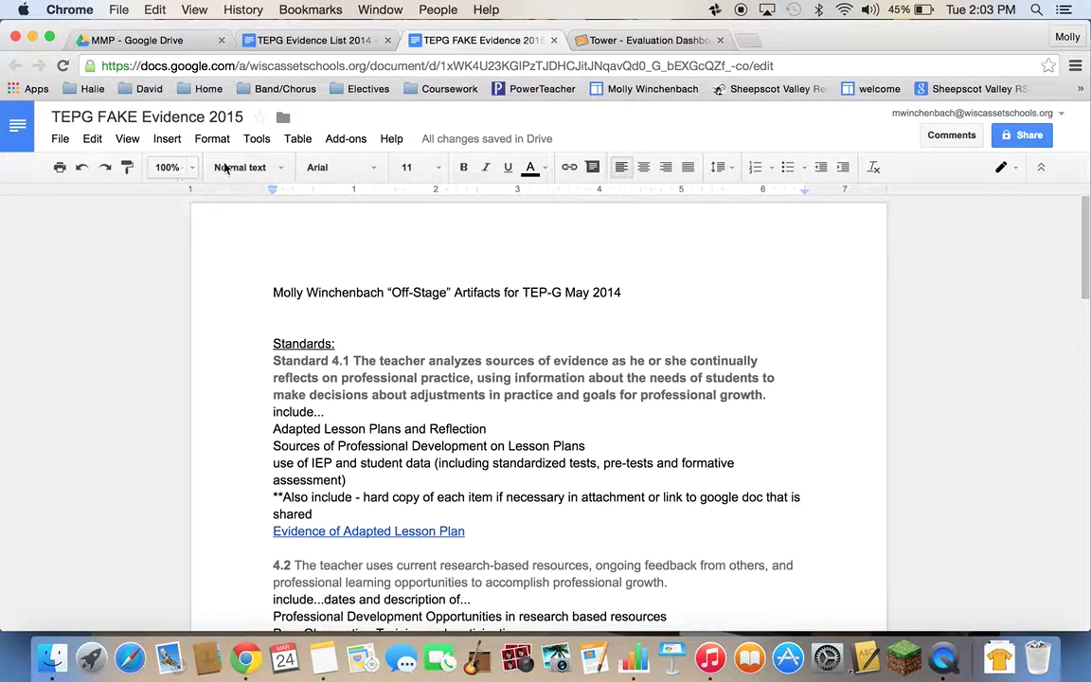
Rename the document by adding the teacher's last name in front of "TEPG FAKE Evidence 2015".
left_click(57, 140)
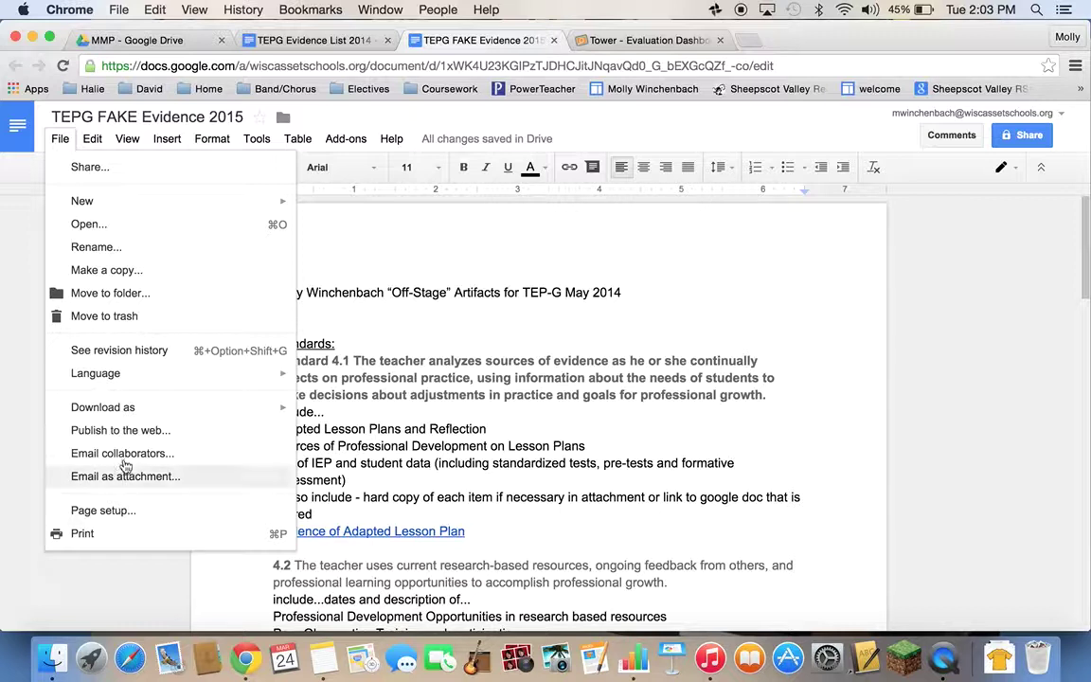
mouse_move(129, 414)
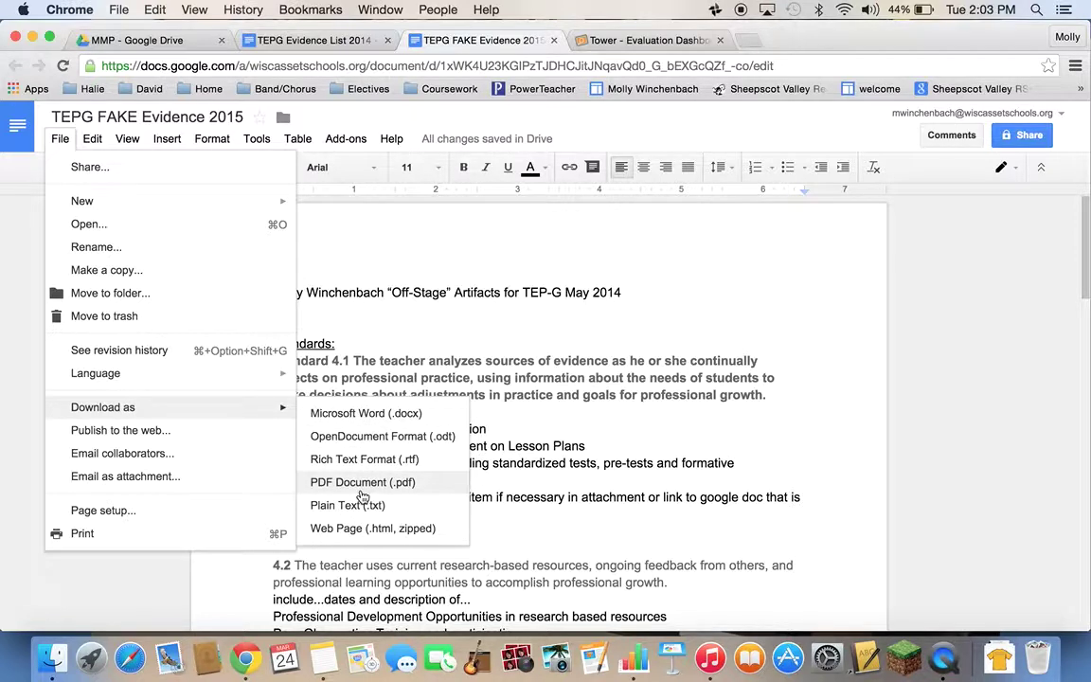
left_click(62, 143)
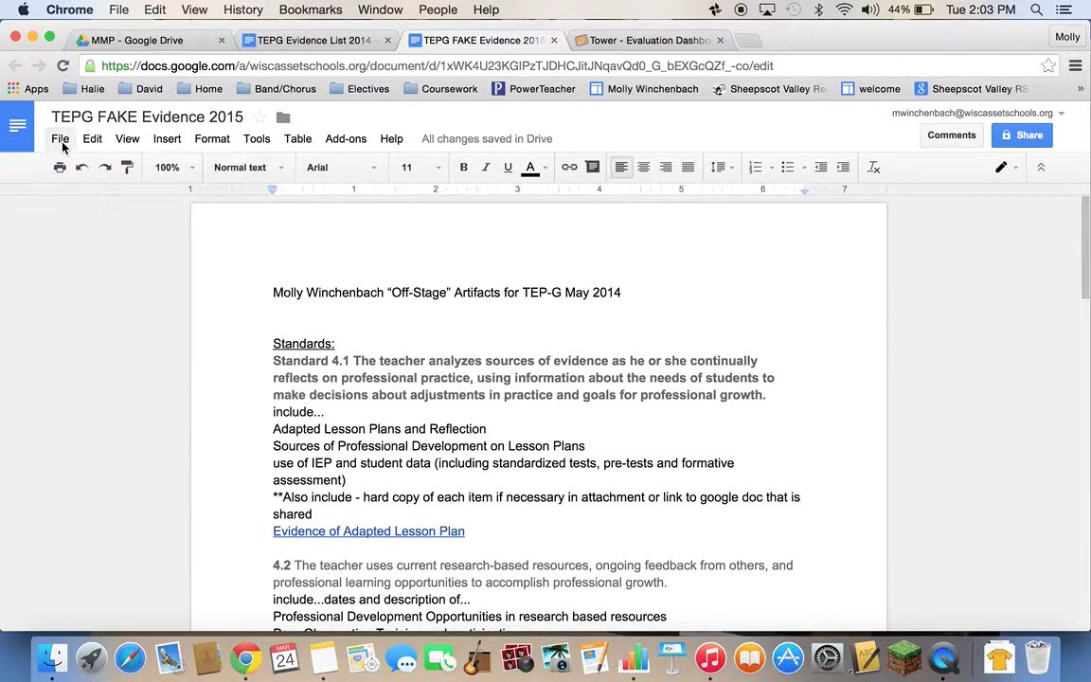
left_click(121, 121)
left_click(413, 380)
type("Winchenbach TEPG FAKE Evidence 2015")
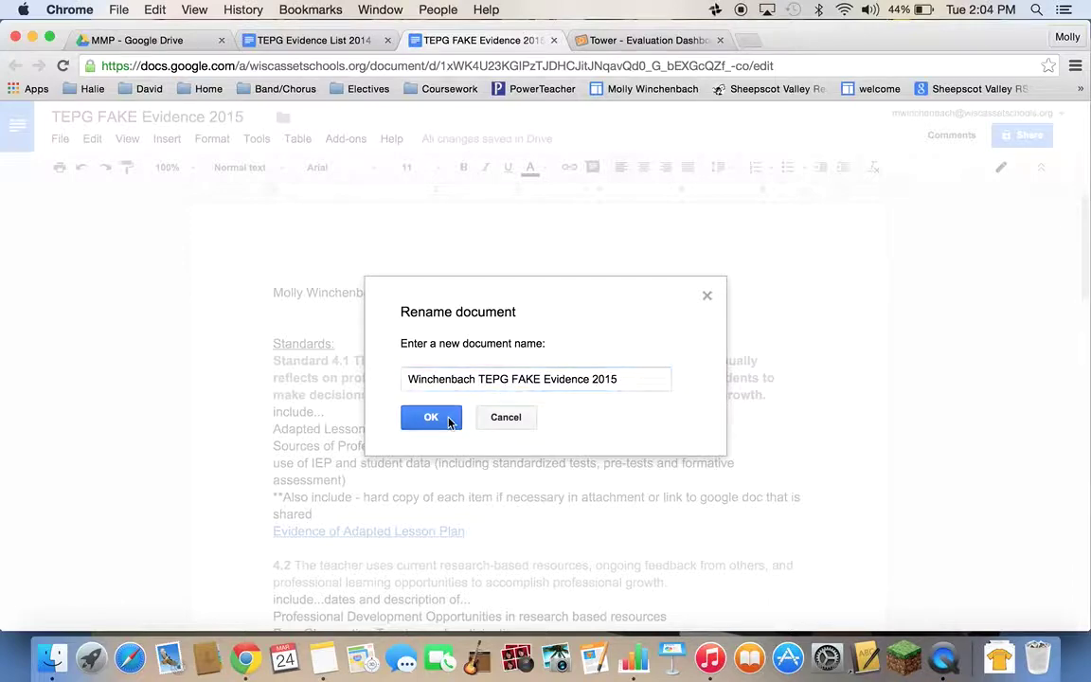
left_click(449, 419)
Download the renamed evidence document as a PDF Document (.pdf).
left_click(59, 140)
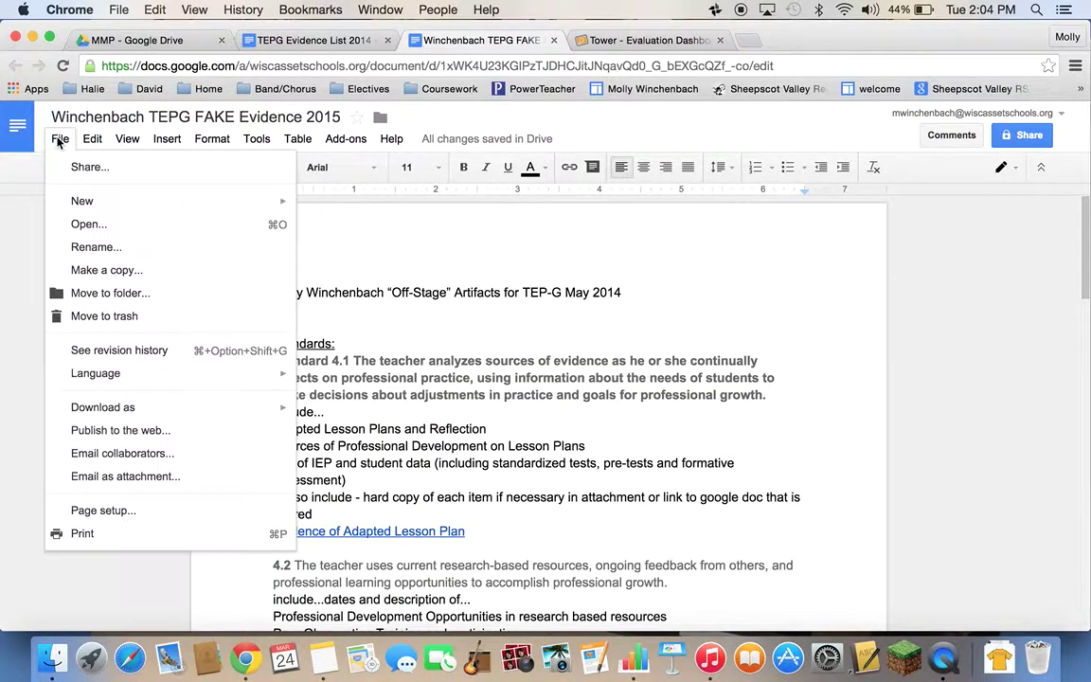
mouse_move(237, 409)
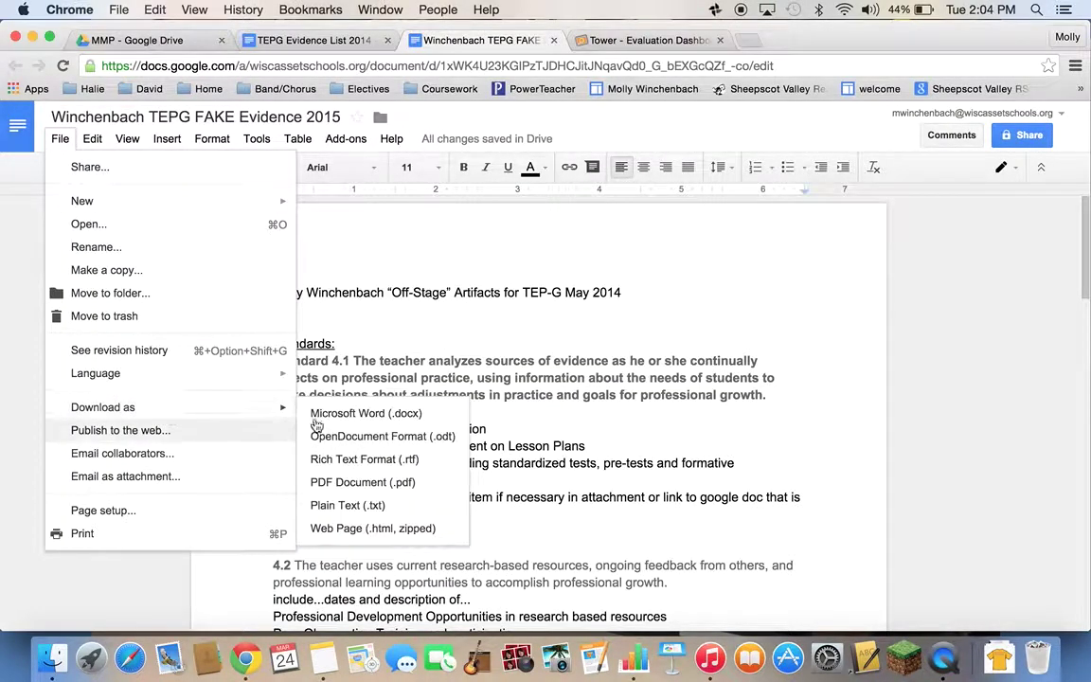
left_click(350, 481)
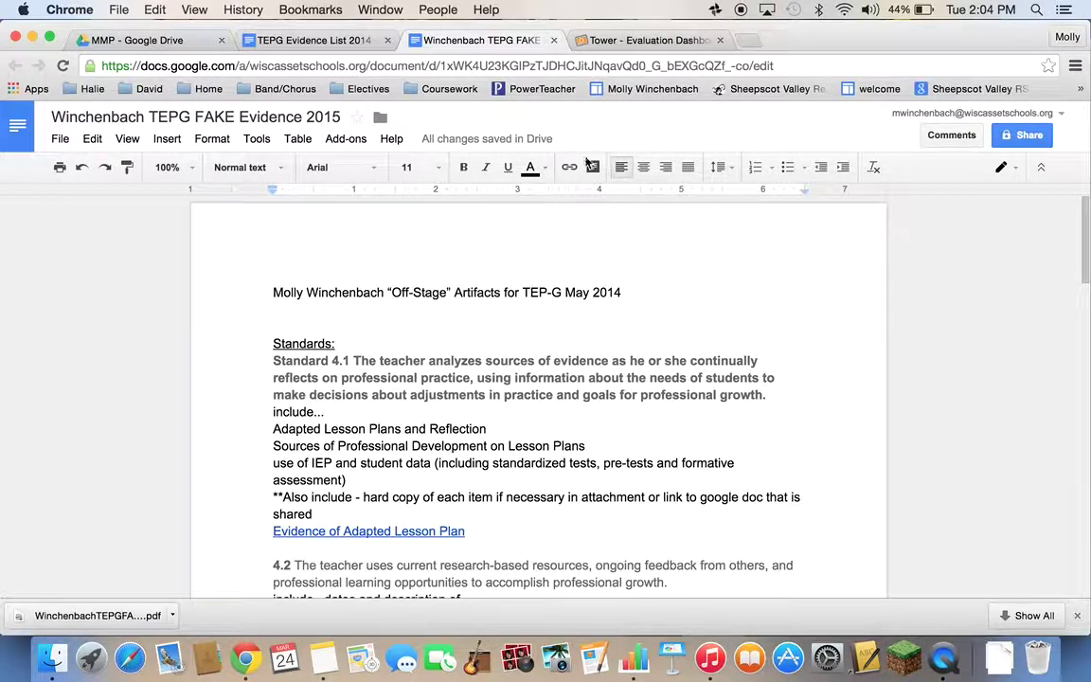
Switch to the Tower evaluation site and open the Self-Evaluation form from the Annual Forms in the evaluation portfolio.
left_click(632, 42)
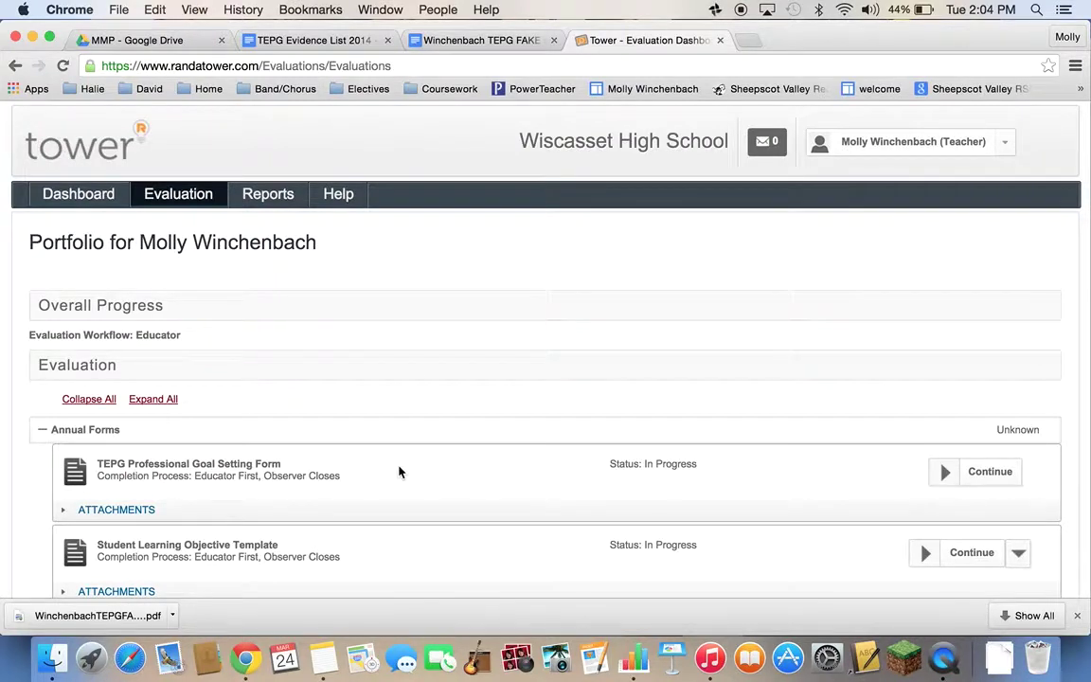
left_click(95, 199)
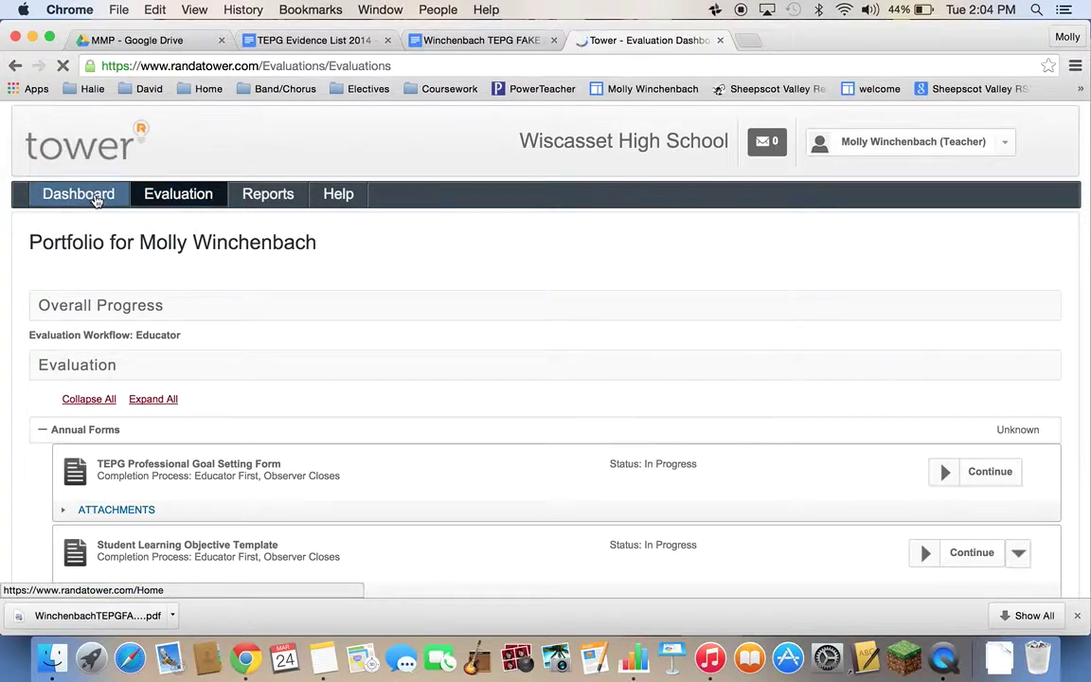
left_click(151, 197)
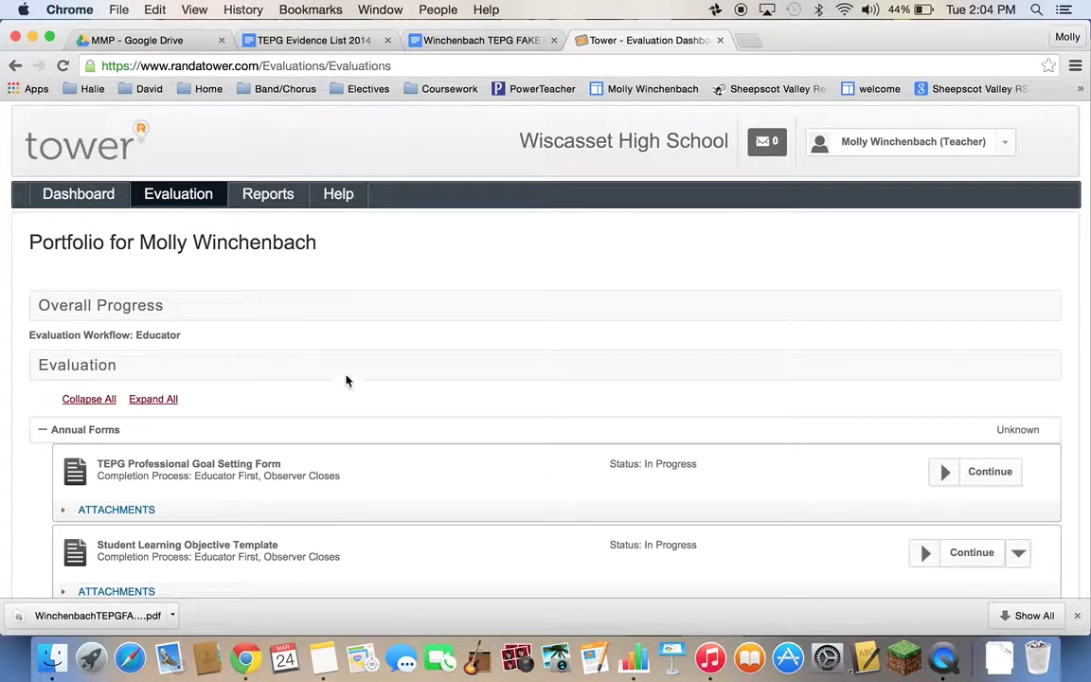
scroll(346, 379, "down", 3)
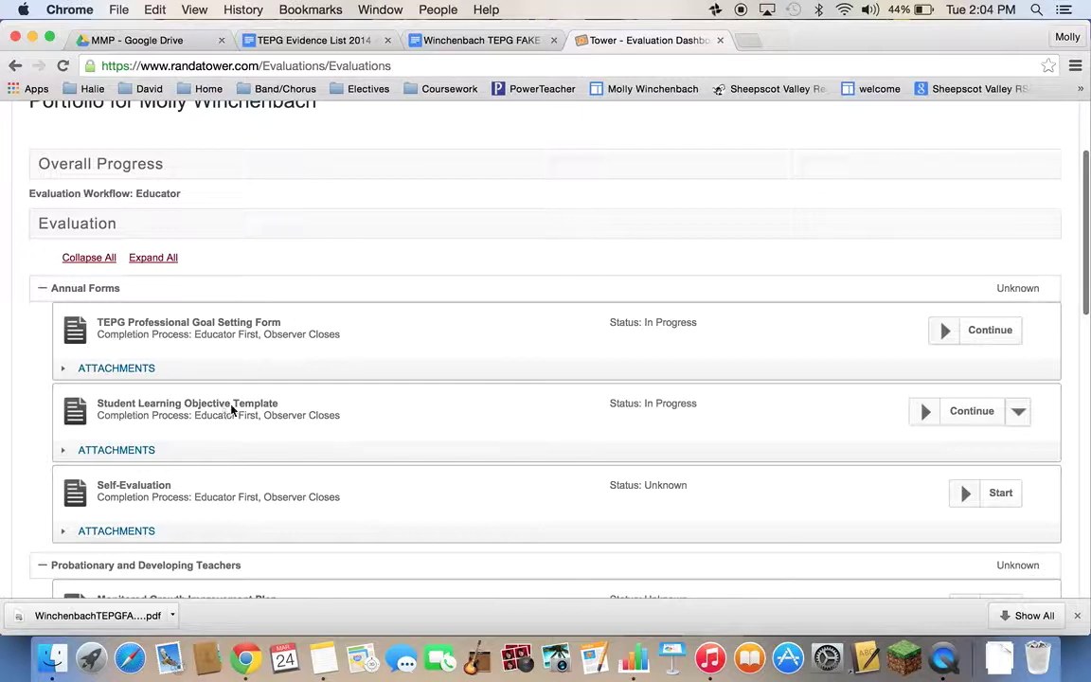
scroll(294, 407, "down", 1)
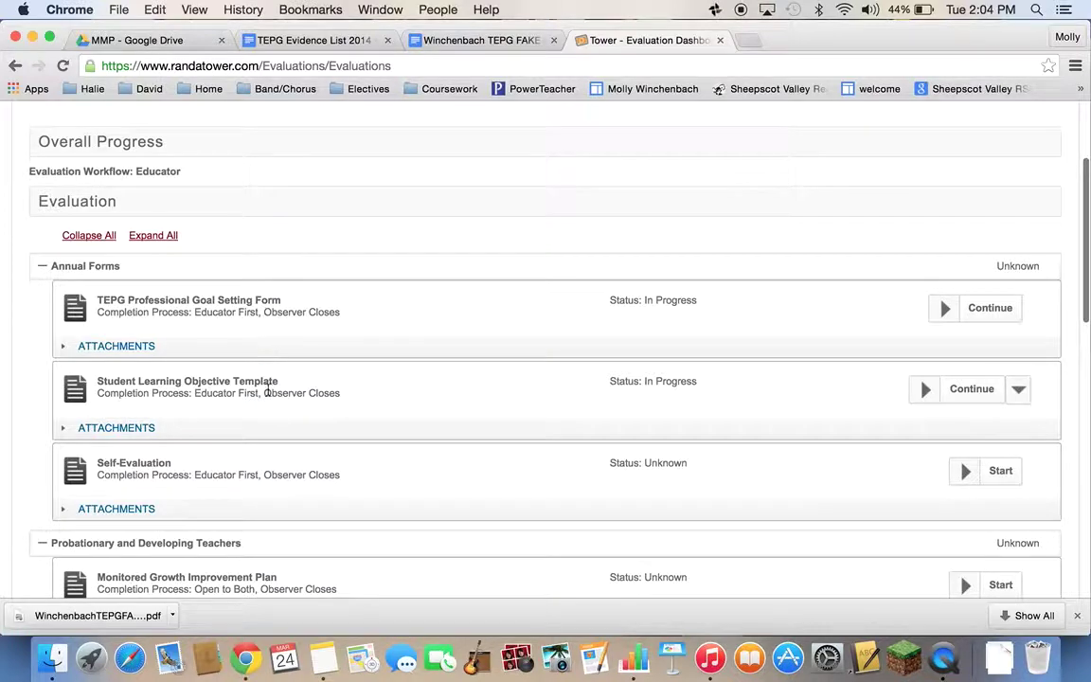
scroll(263, 345, "down", 5)
scroll(135, 327, "down", 1)
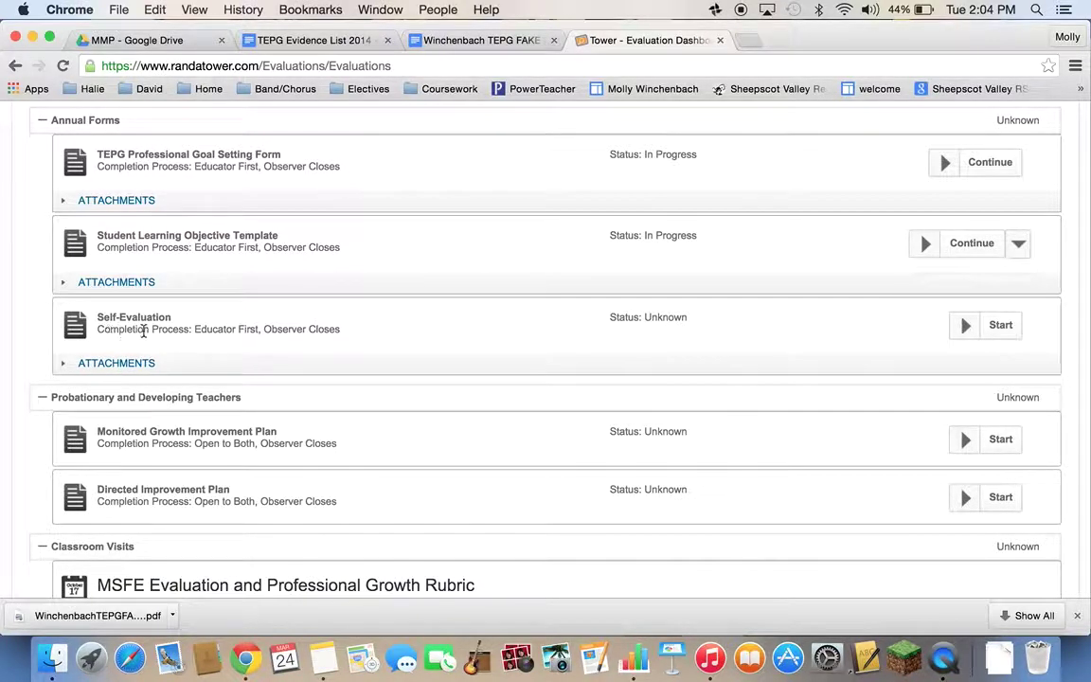
left_click(994, 325)
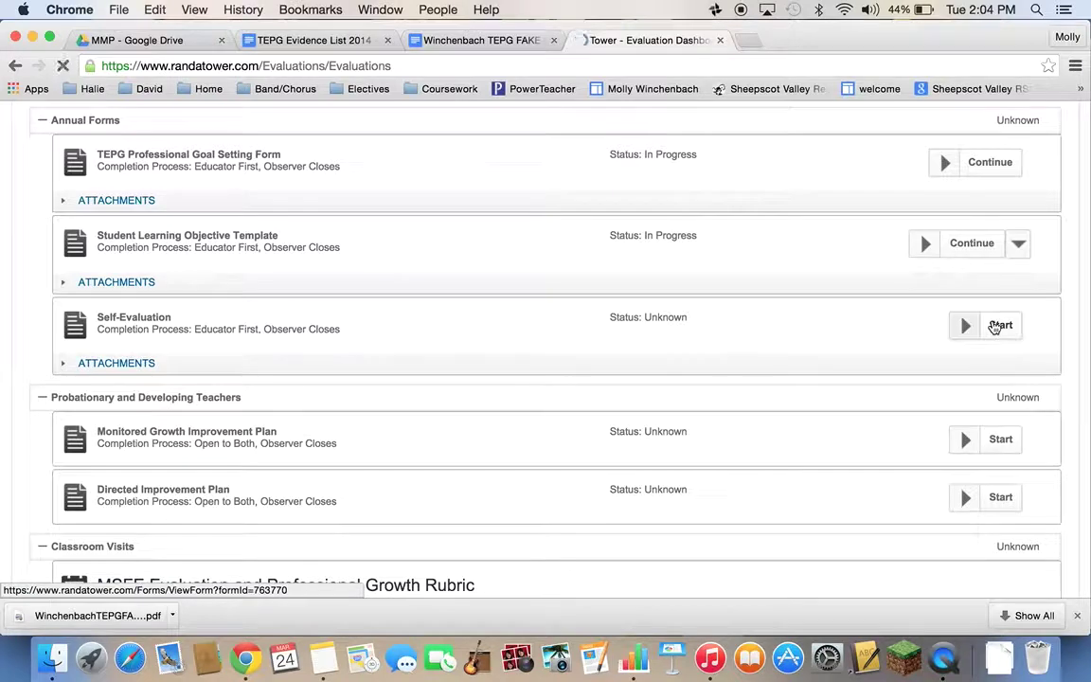
Examine the Self-Evaluation form's standard ratings and its strengths, growth opportunity and comment fields as far as Core Proposition 4.
scroll(332, 436, "down", 3)
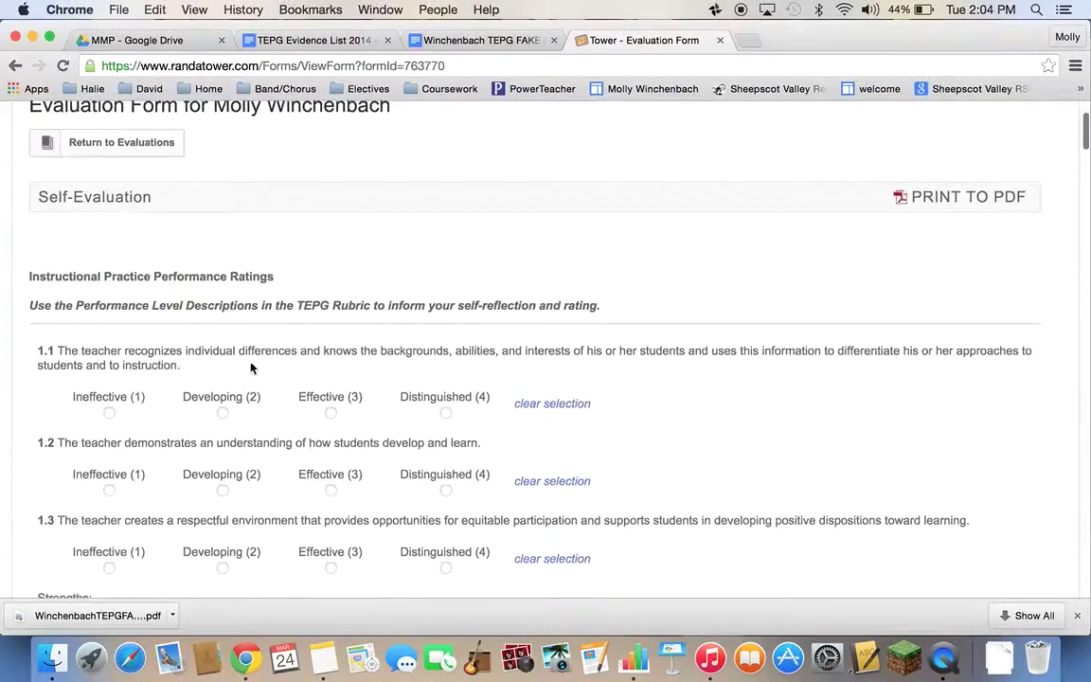
scroll(240, 427, "down", 3)
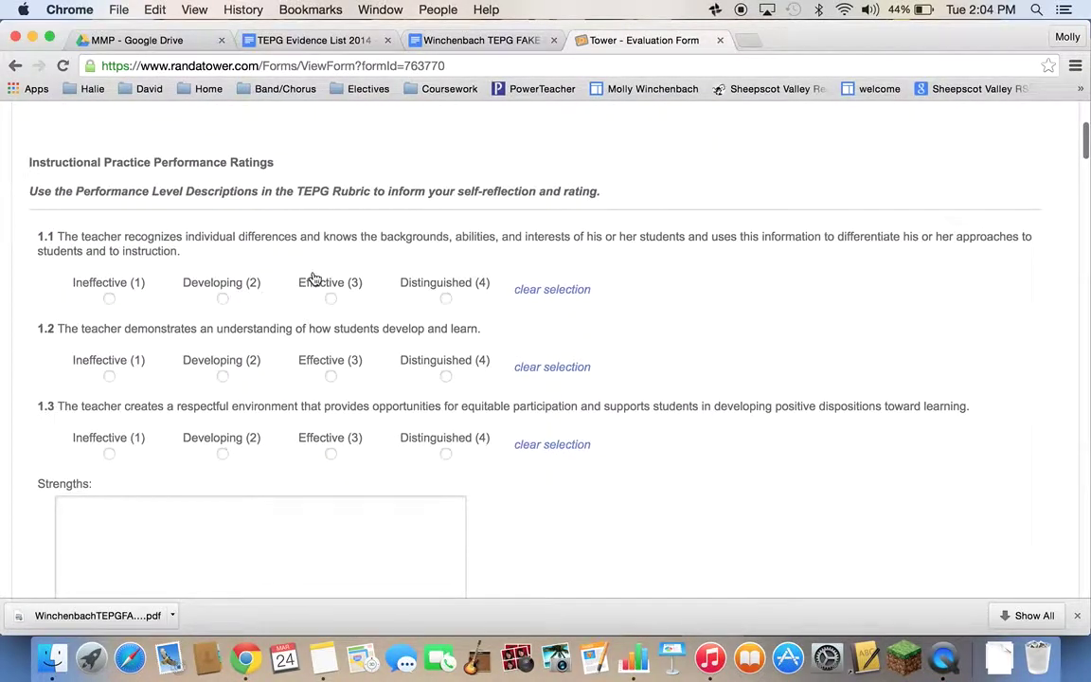
scroll(371, 484, "down", 2)
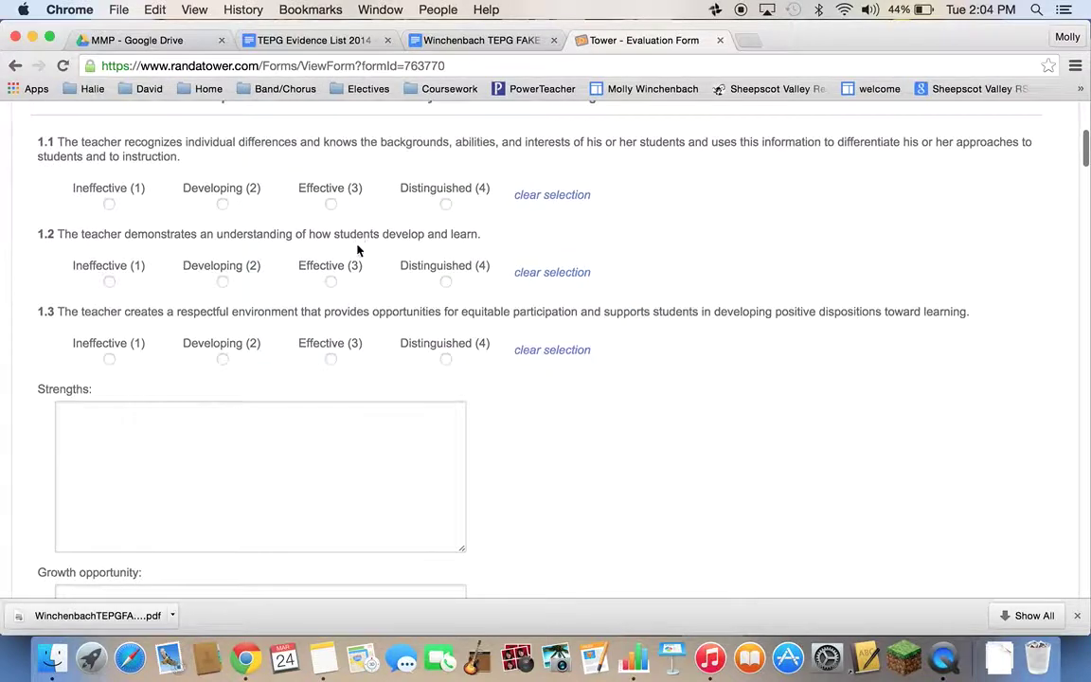
scroll(338, 462, "down", 3)
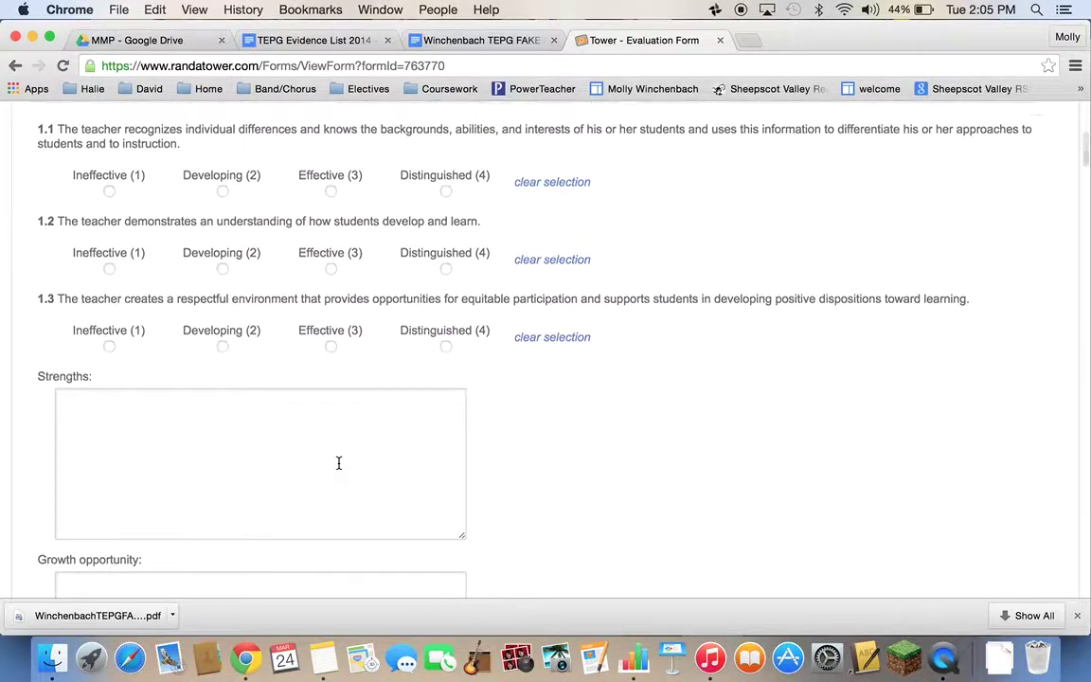
scroll(338, 462, "down", 4)
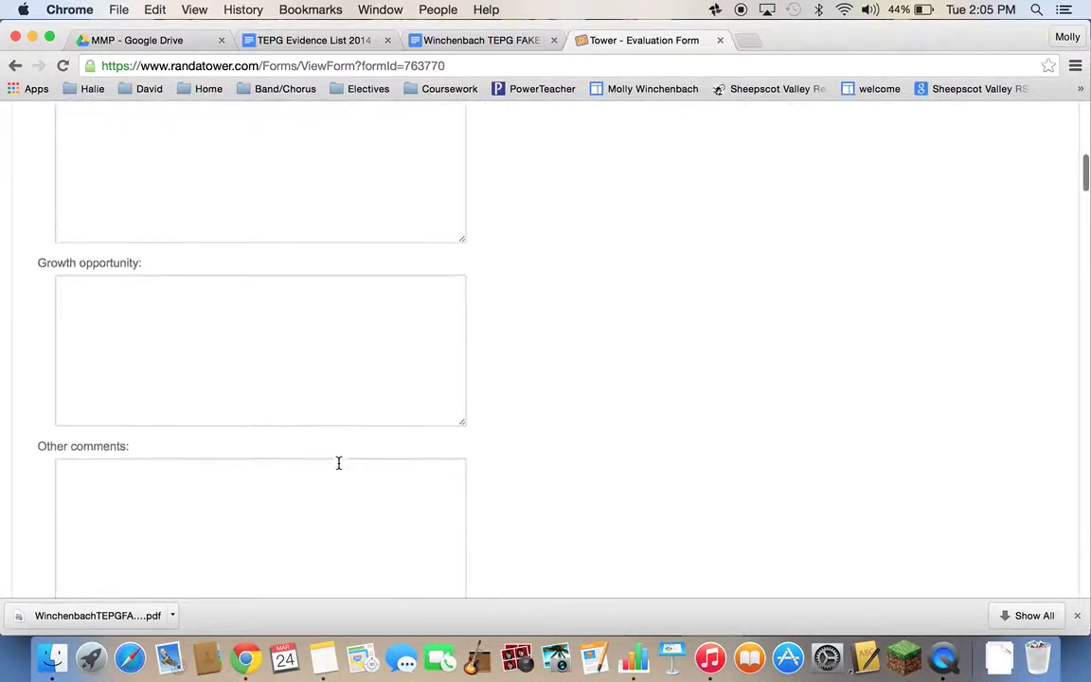
scroll(338, 462, "down", 1)
scroll(338, 462, "down", 10)
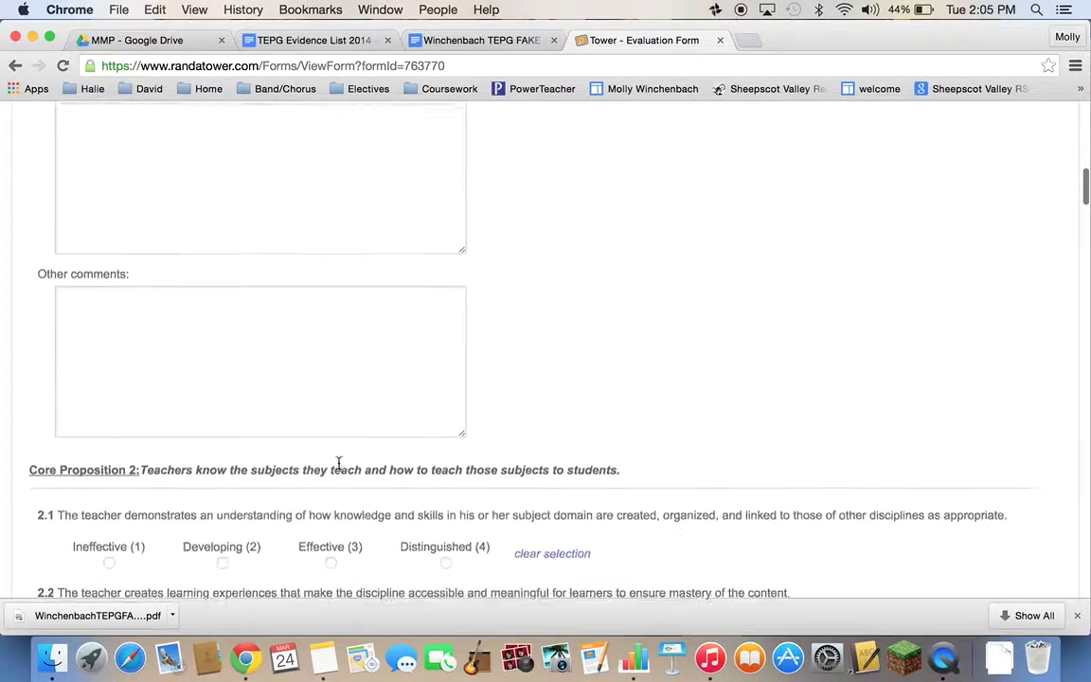
scroll(338, 462, "down", 20)
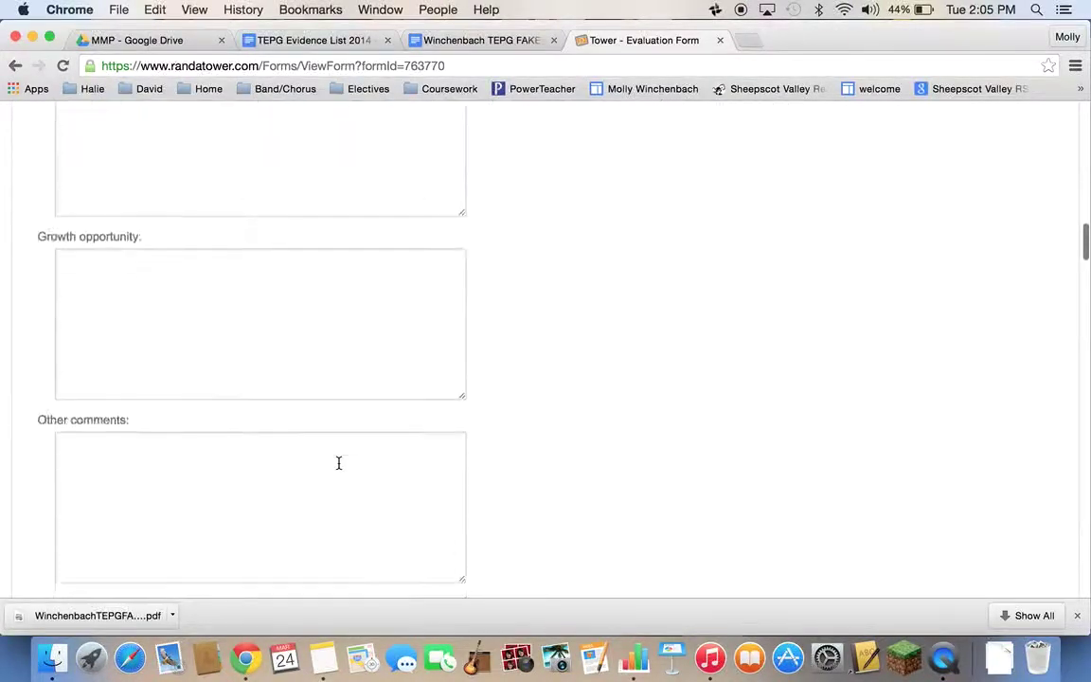
scroll(338, 462, "down", 13)
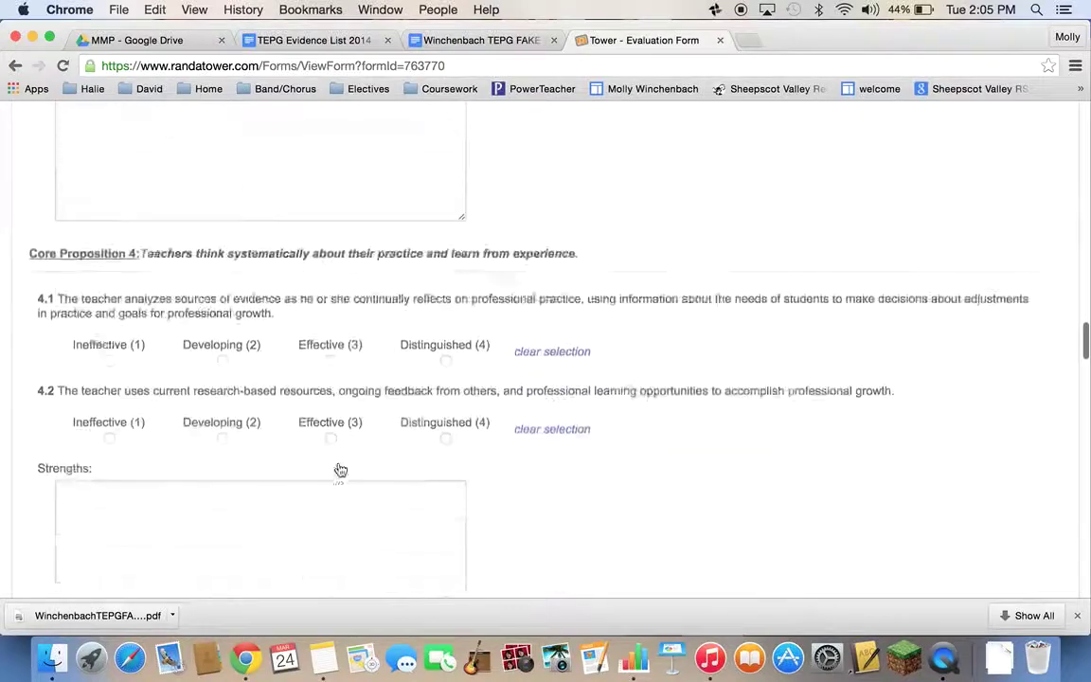
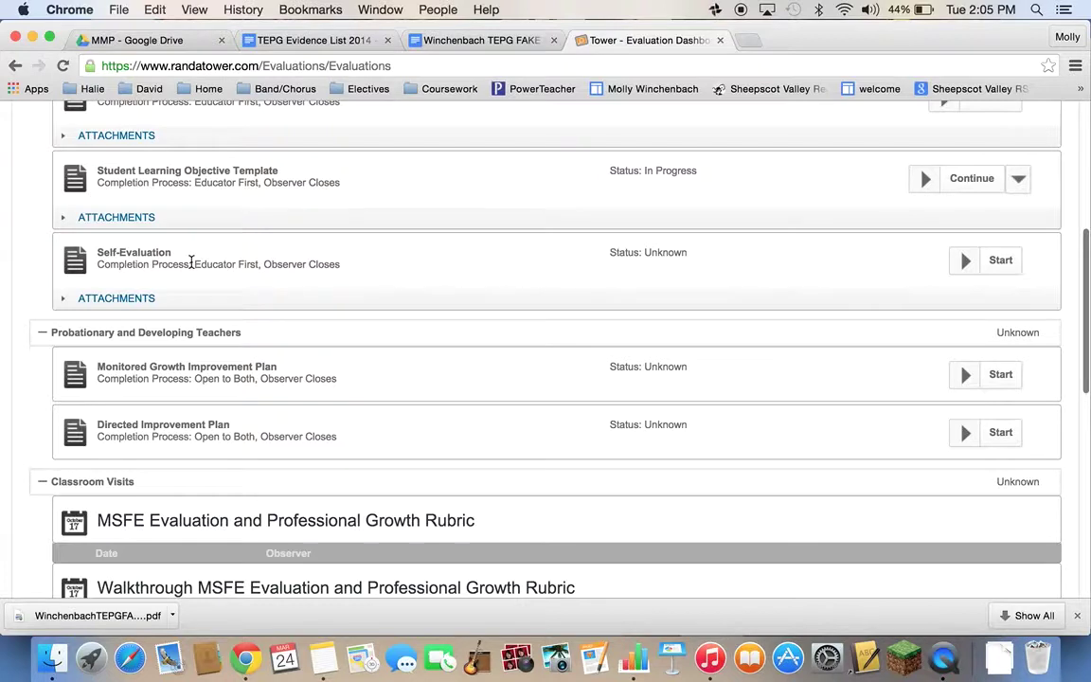
Start adding a file to the Self-Evaluation's attachments under Annual Forms in the evaluation portfolio.
left_click(120, 299)
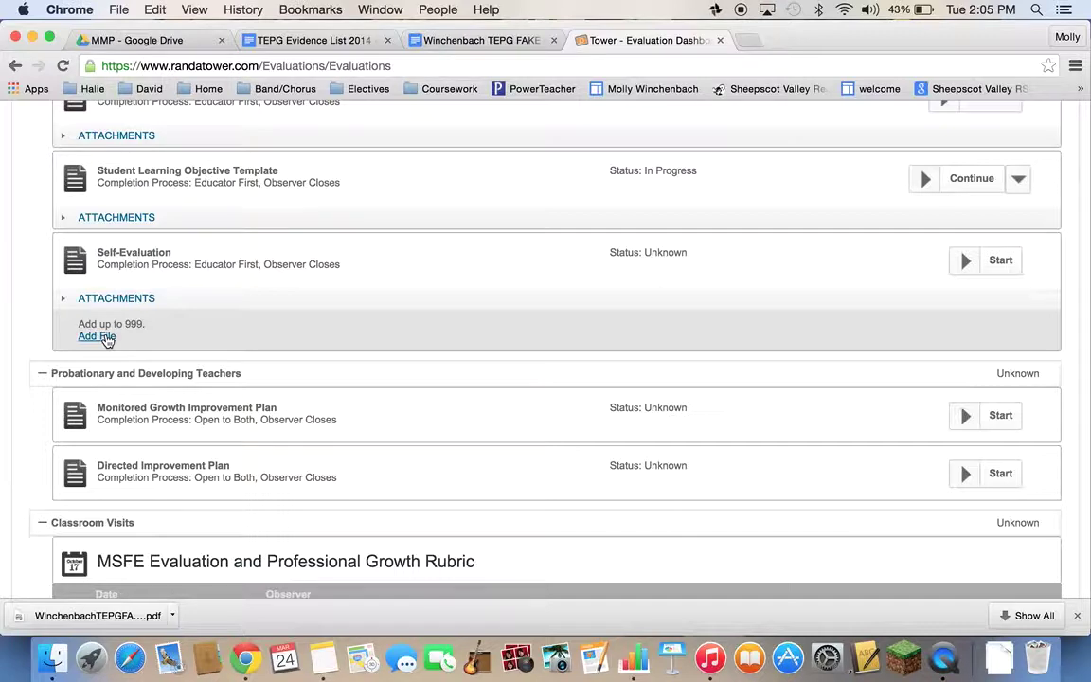
scroll(151, 232, "up", 4)
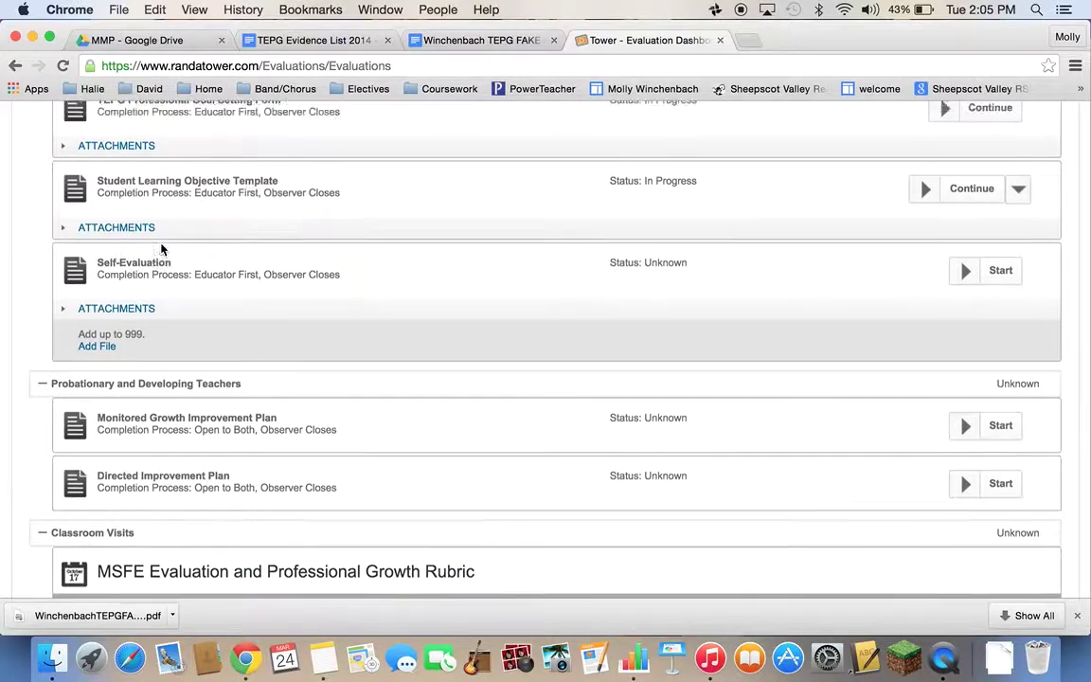
scroll(161, 248, "up", 4)
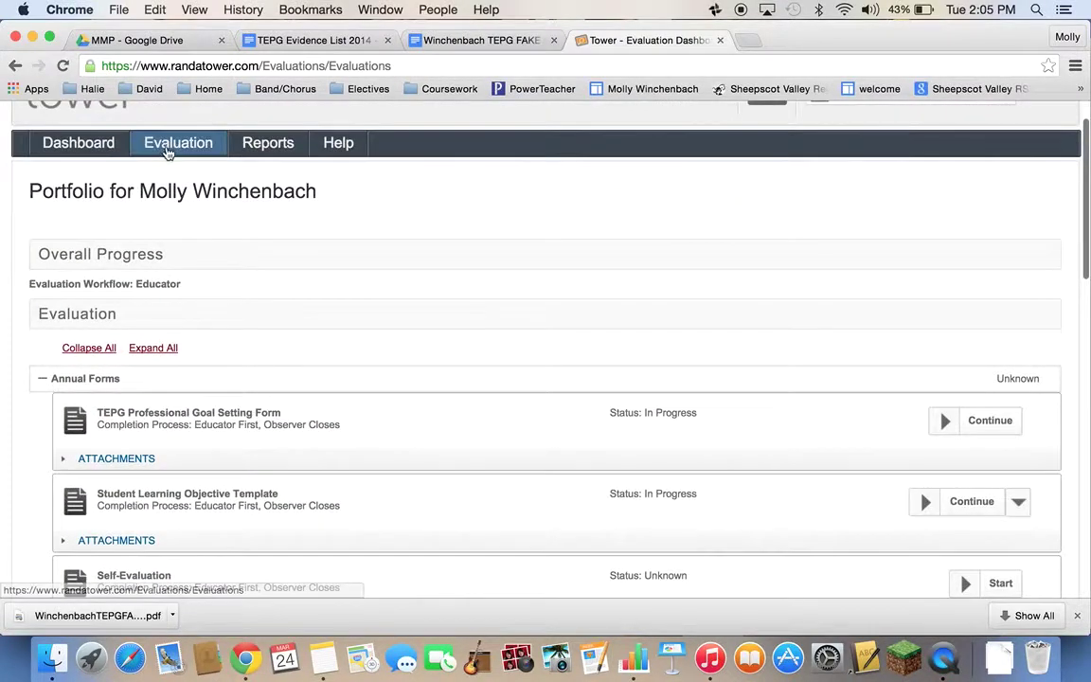
scroll(197, 370, "down", 4)
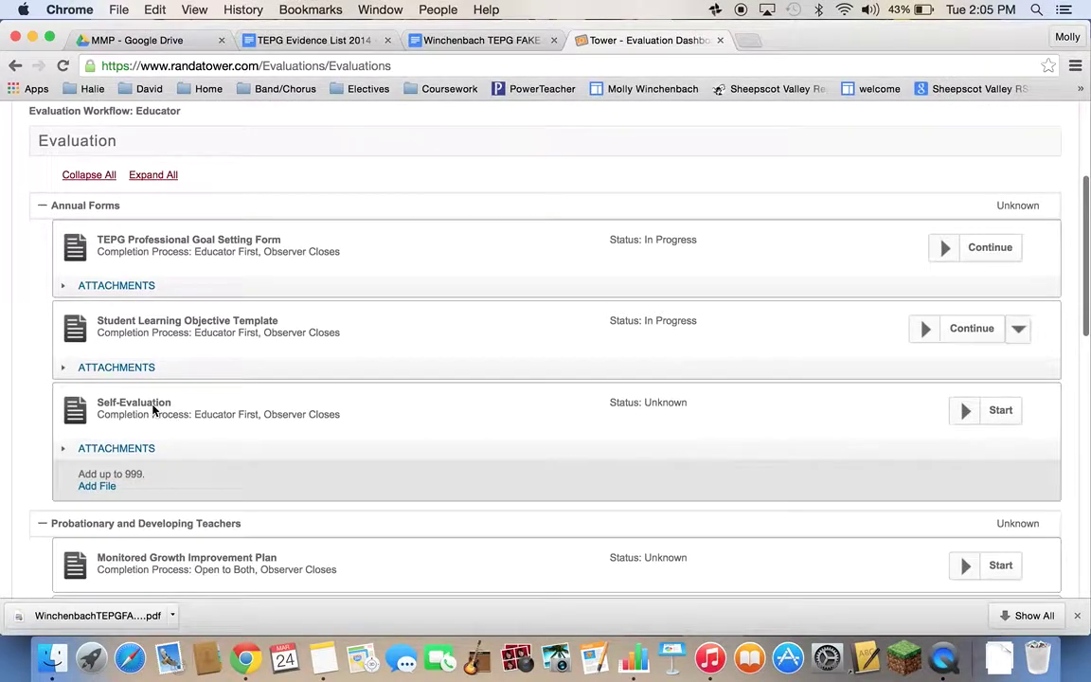
left_click(98, 487)
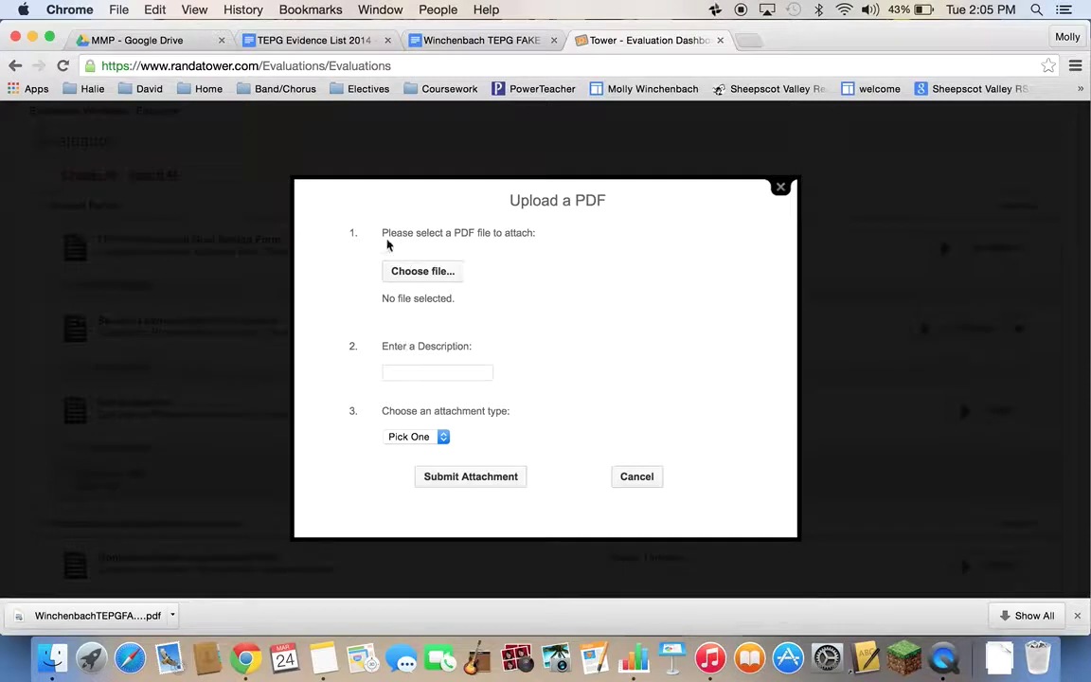
Choose the renamed TEPG FAKE Evidence 2015 PDF from the Downloads folder as the file to attach.
left_click(432, 275)
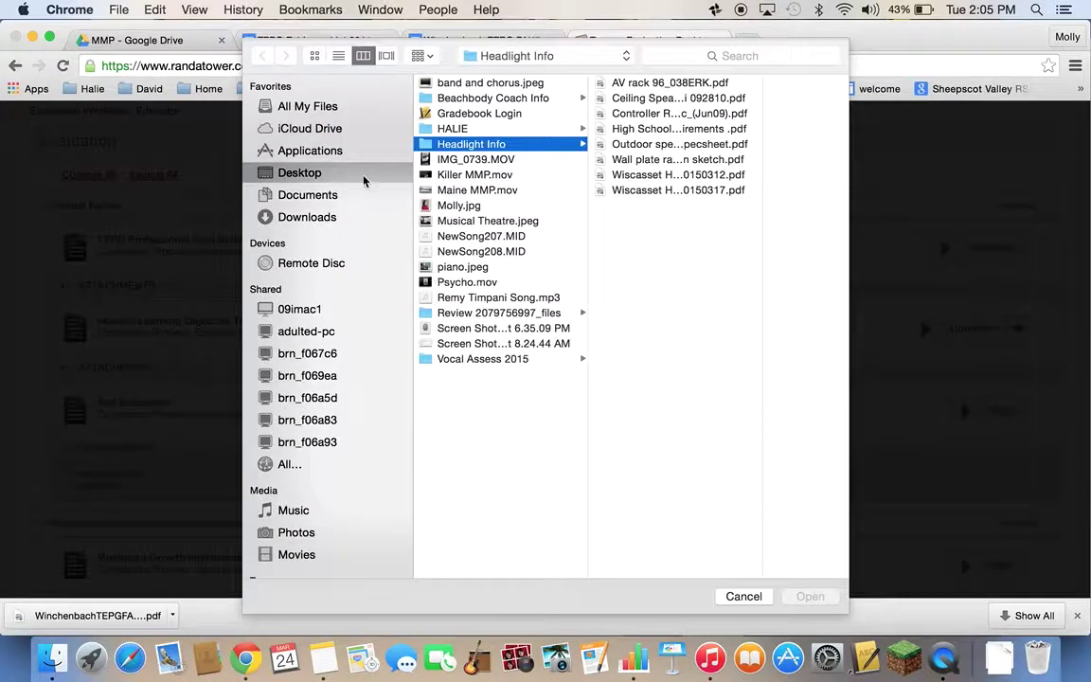
left_click(318, 223)
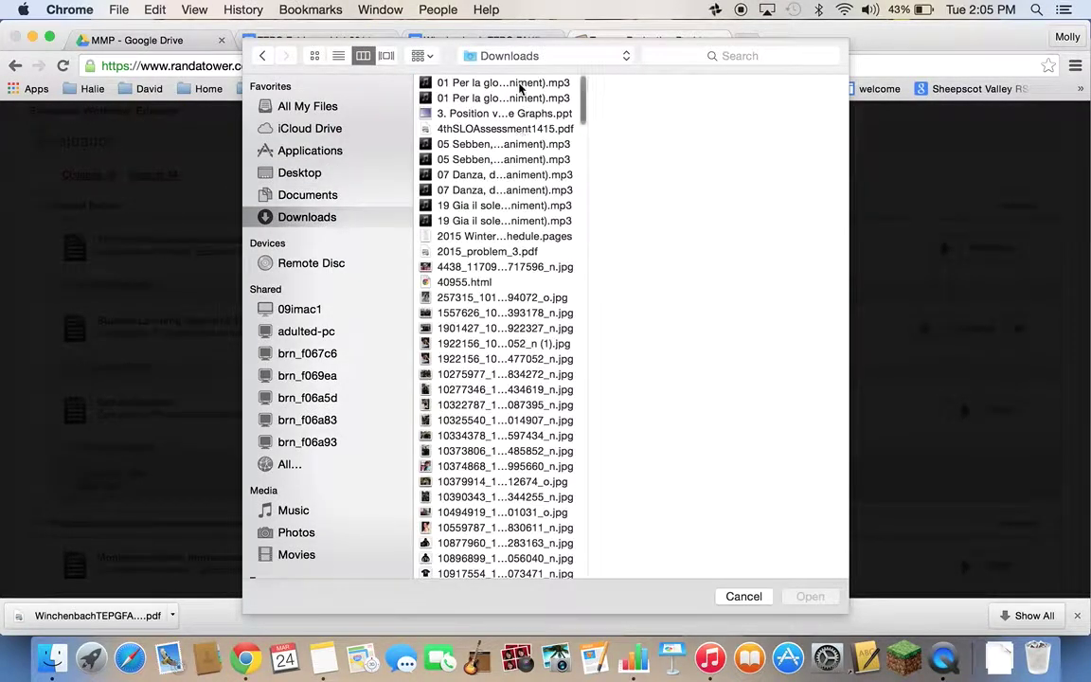
scroll(503, 337, "down", 20)
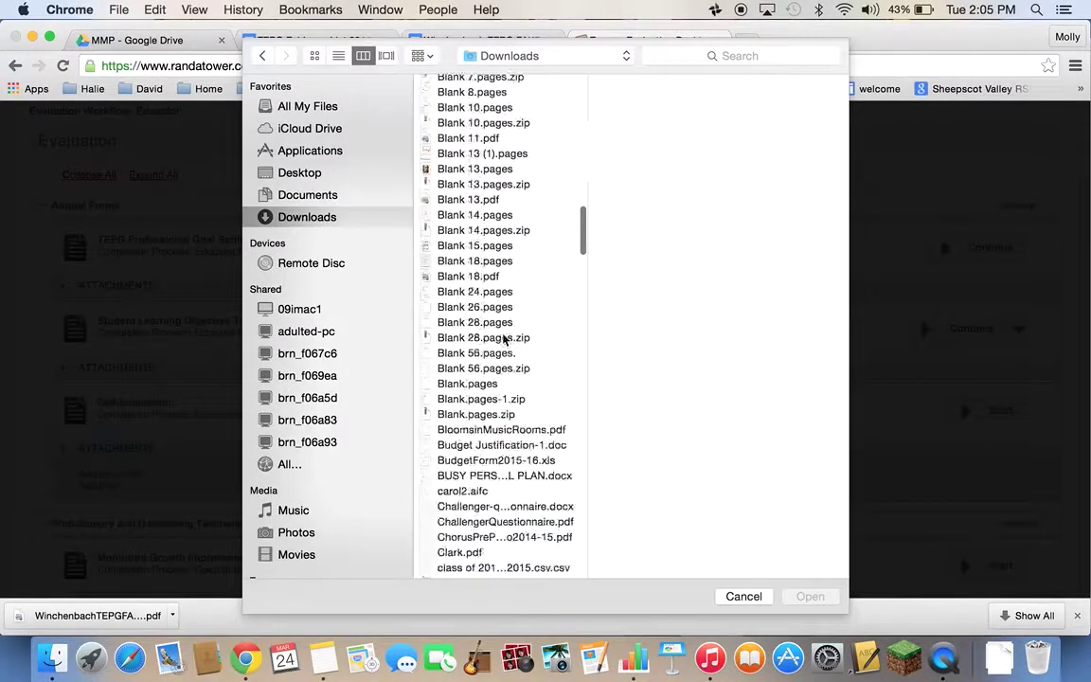
scroll(511, 473, "down", 20)
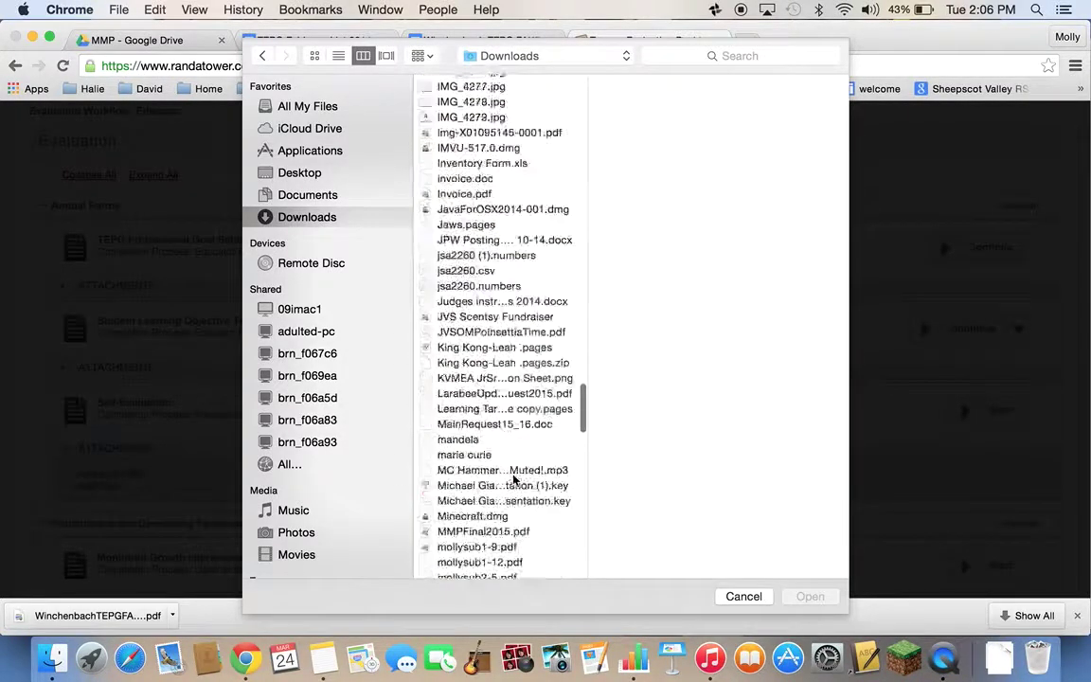
scroll(514, 479, "down", 15)
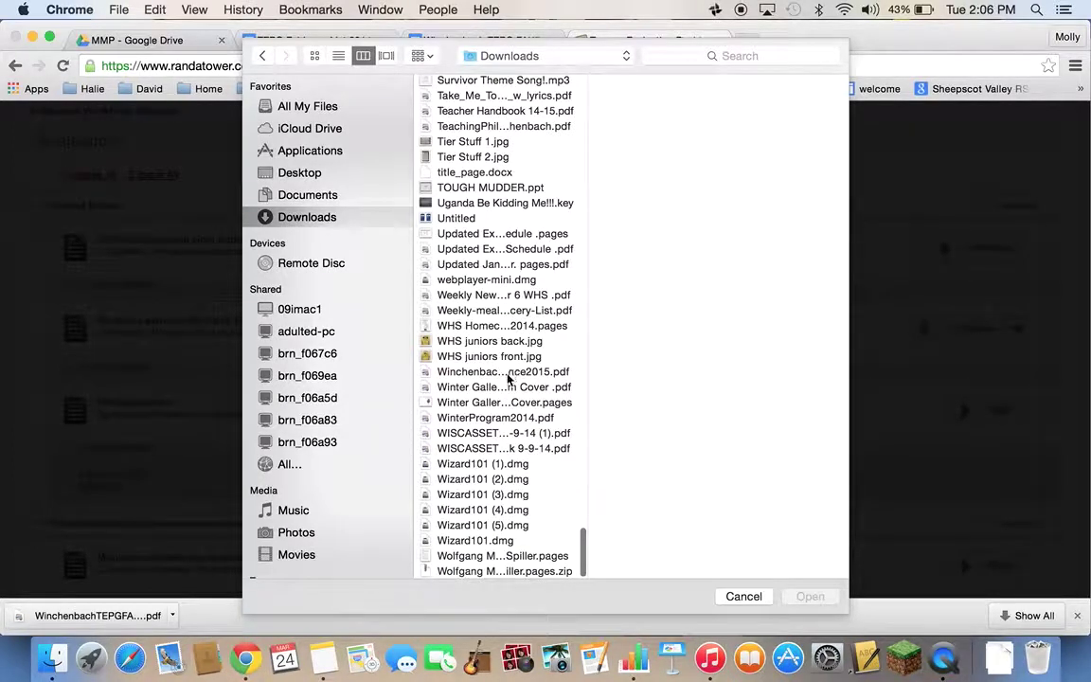
left_click(469, 371)
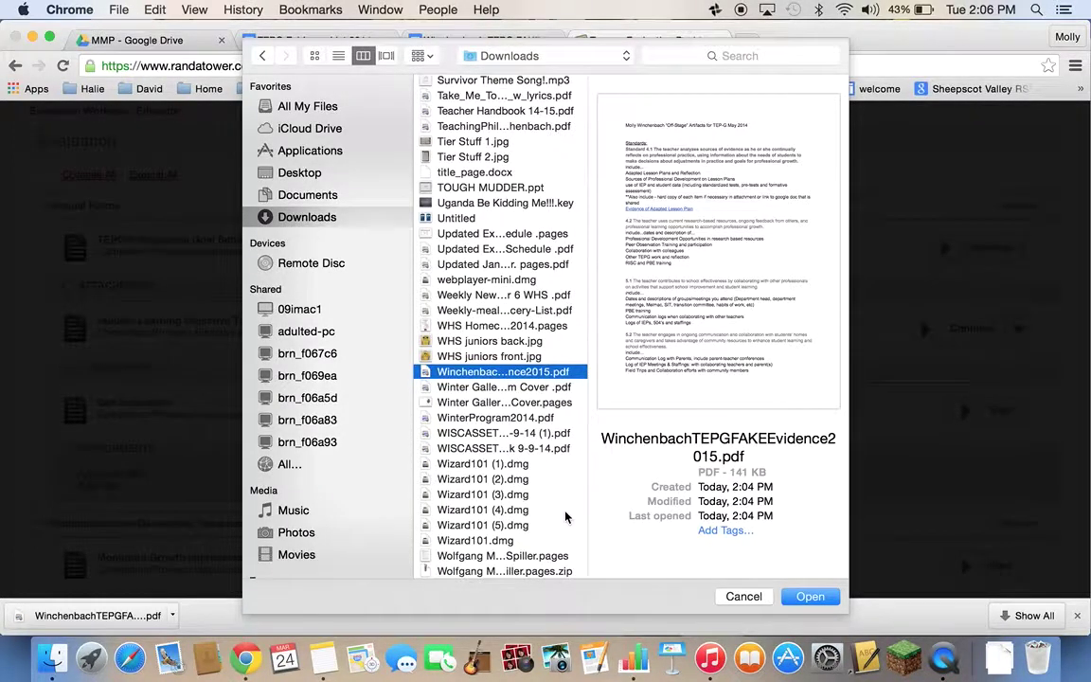
key("Return")
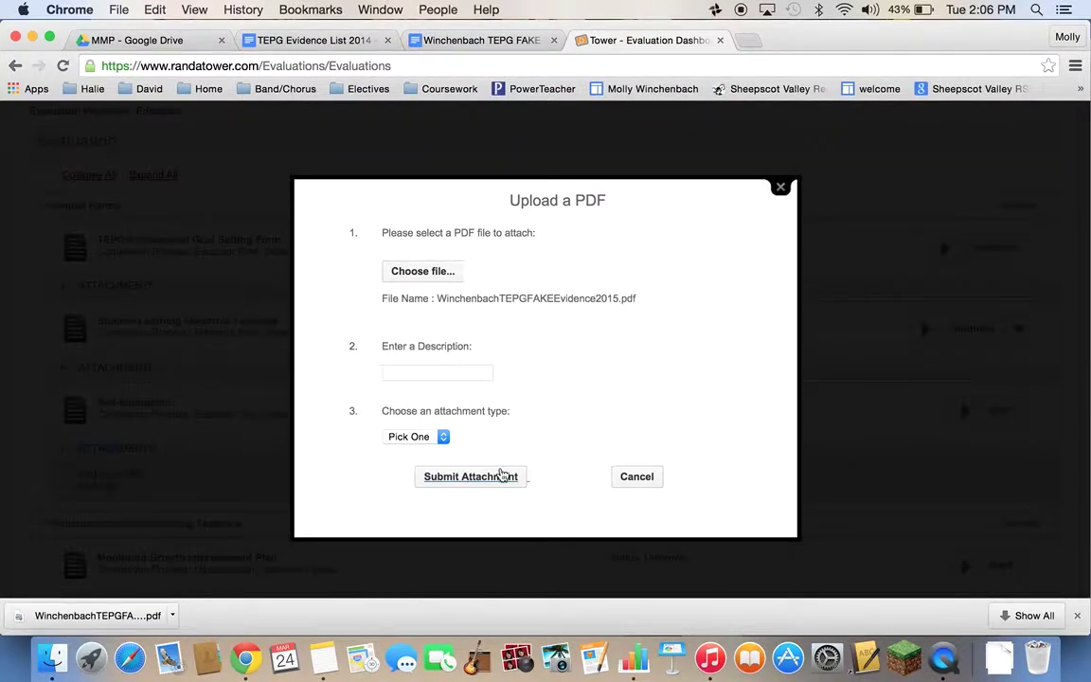
Describe the attachment as "Evidence for Core Props 4 and 5", set its type to Evidence and submit it.
type("Evidence fo")
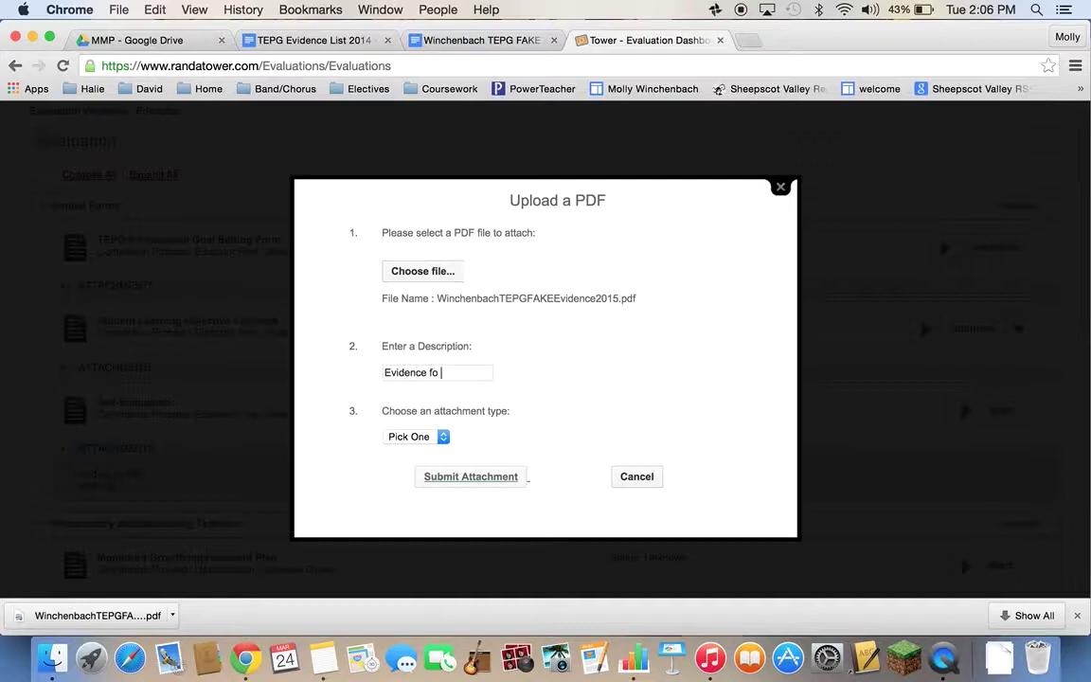
type("r Core Props 4 and 5")
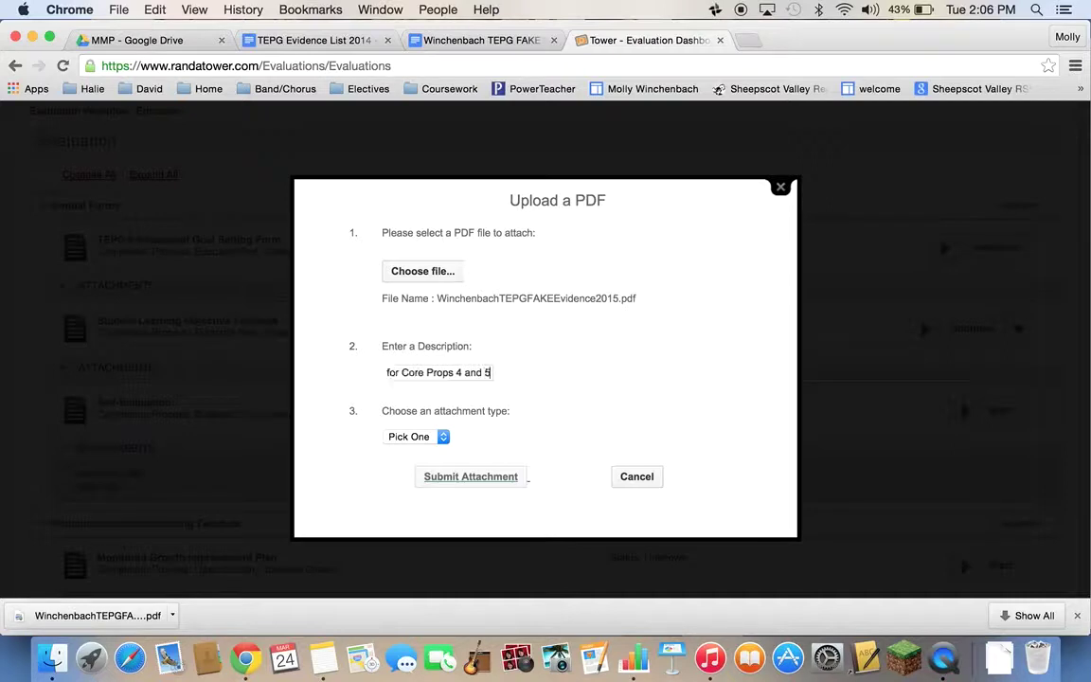
left_click(420, 437)
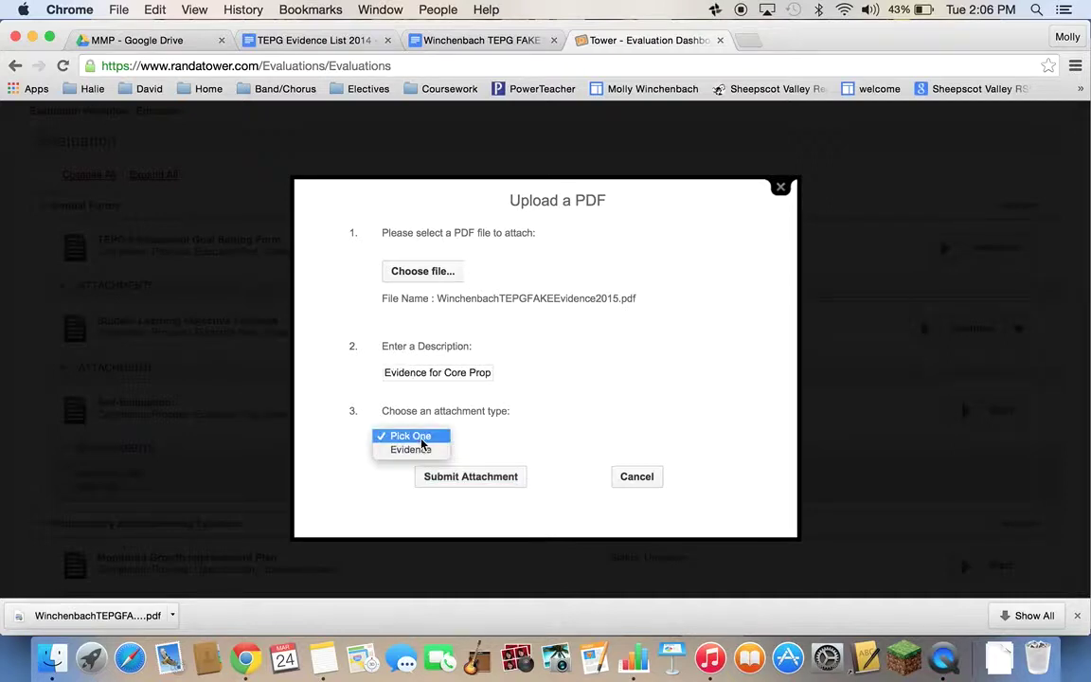
left_click(417, 450)
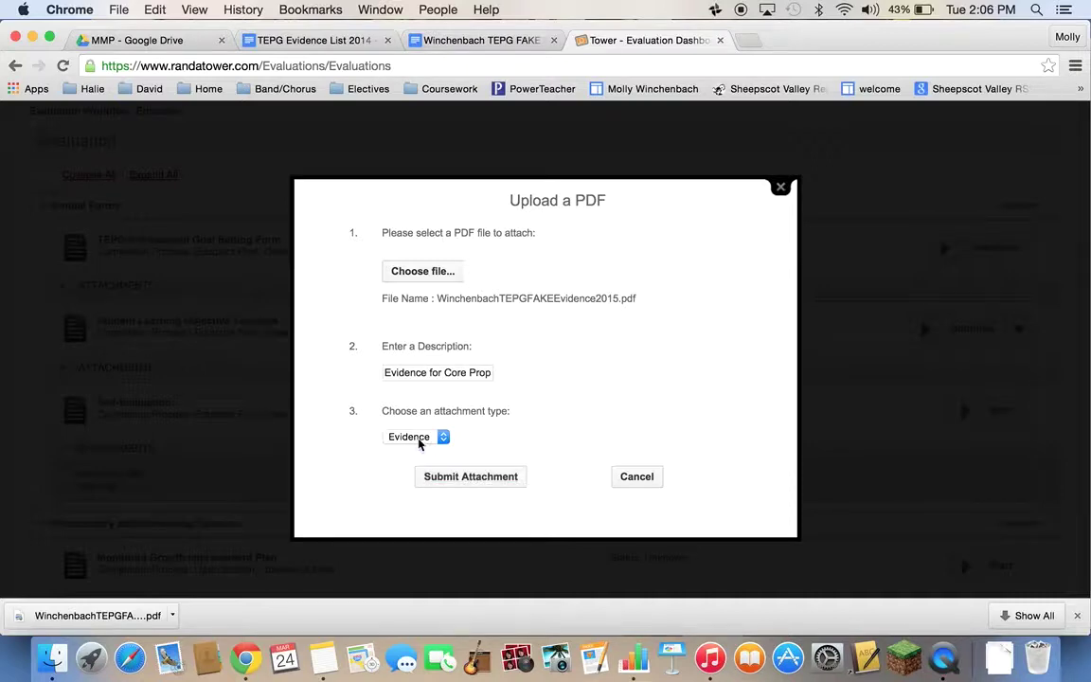
left_click(454, 477)
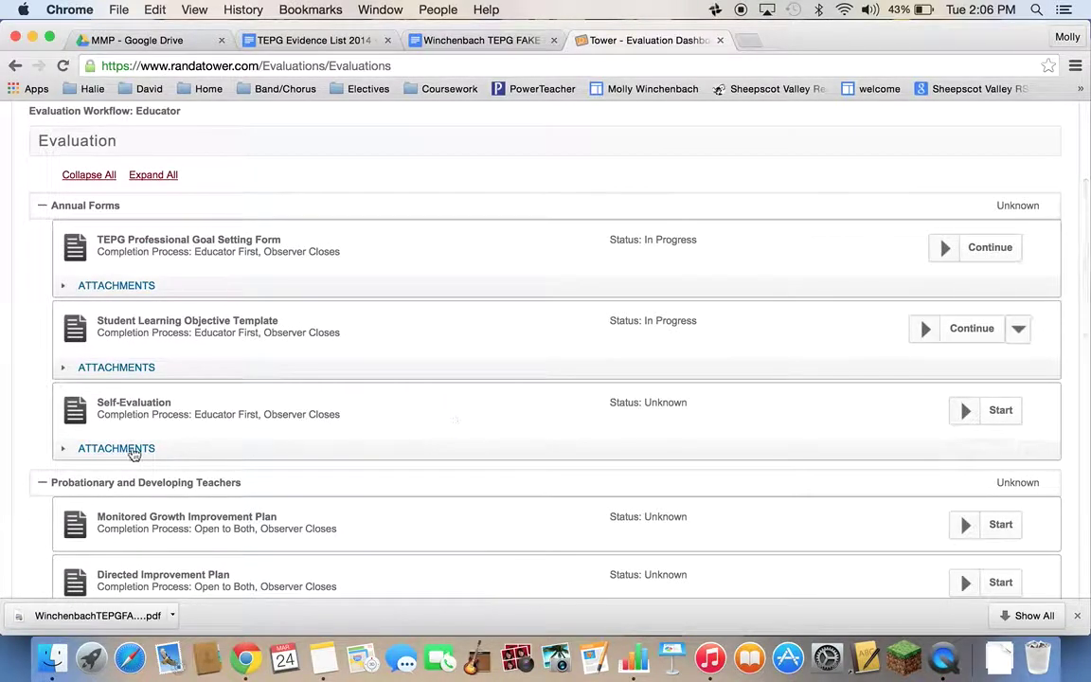
Expand the Self-Evaluation's attachments and view the uploaded evidence PDF.
left_click(64, 451)
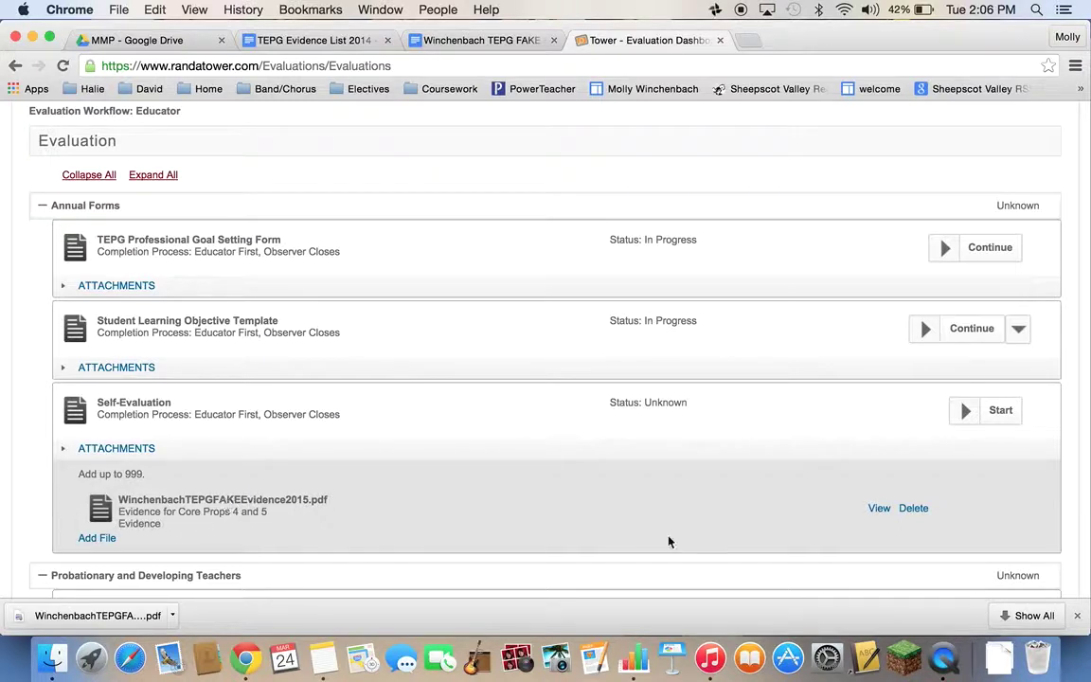
left_click(880, 510)
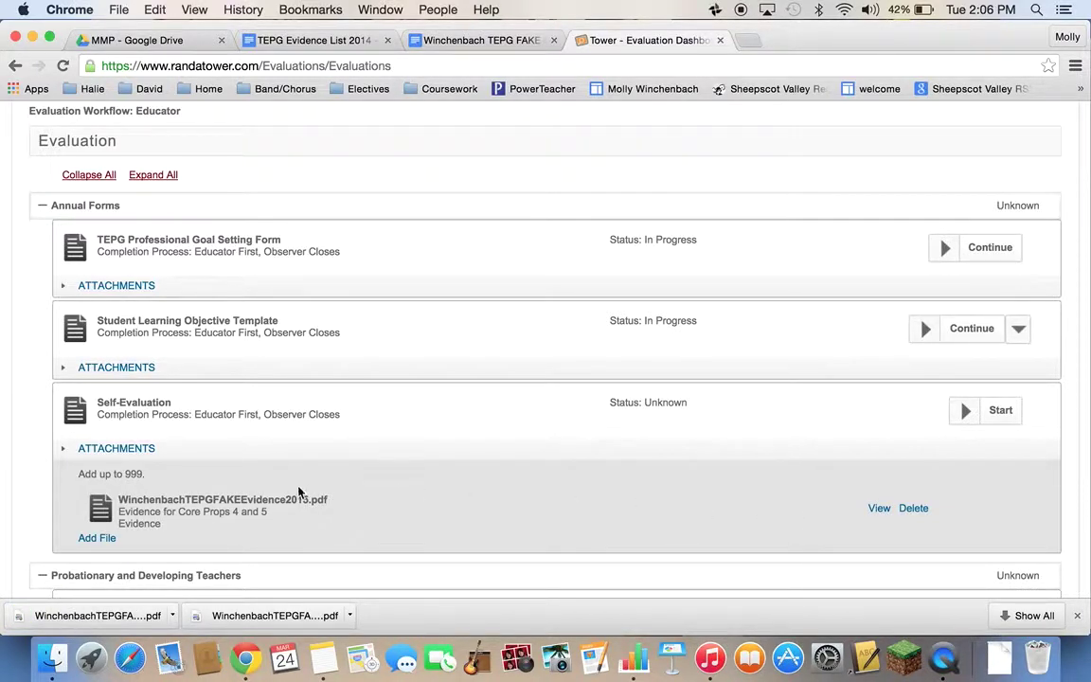
scroll(300, 491, "down", 5)
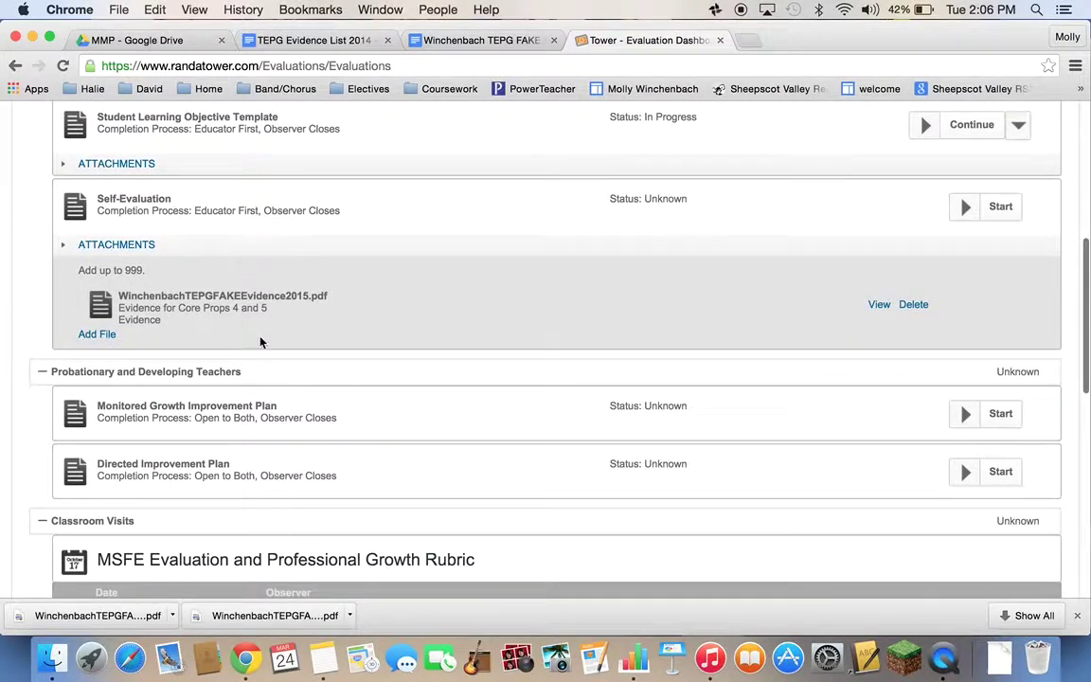
scroll(267, 320, "up", 3)
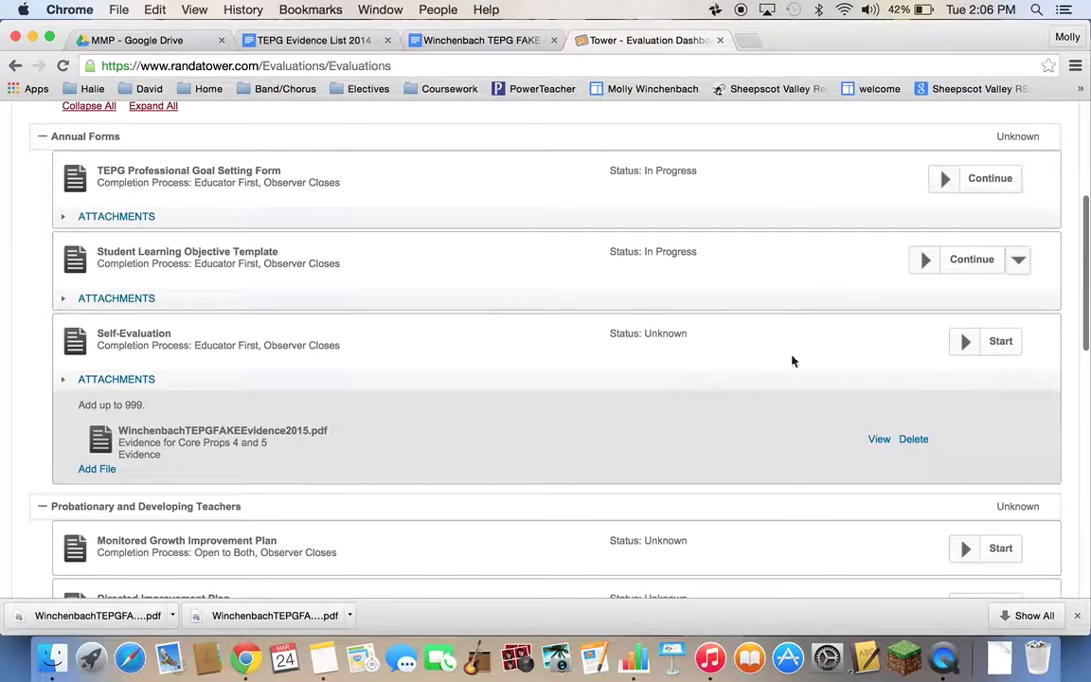
Open the Self-Evaluation form and look over its standard ratings, strengths and growth opportunity fields.
left_click(1005, 343)
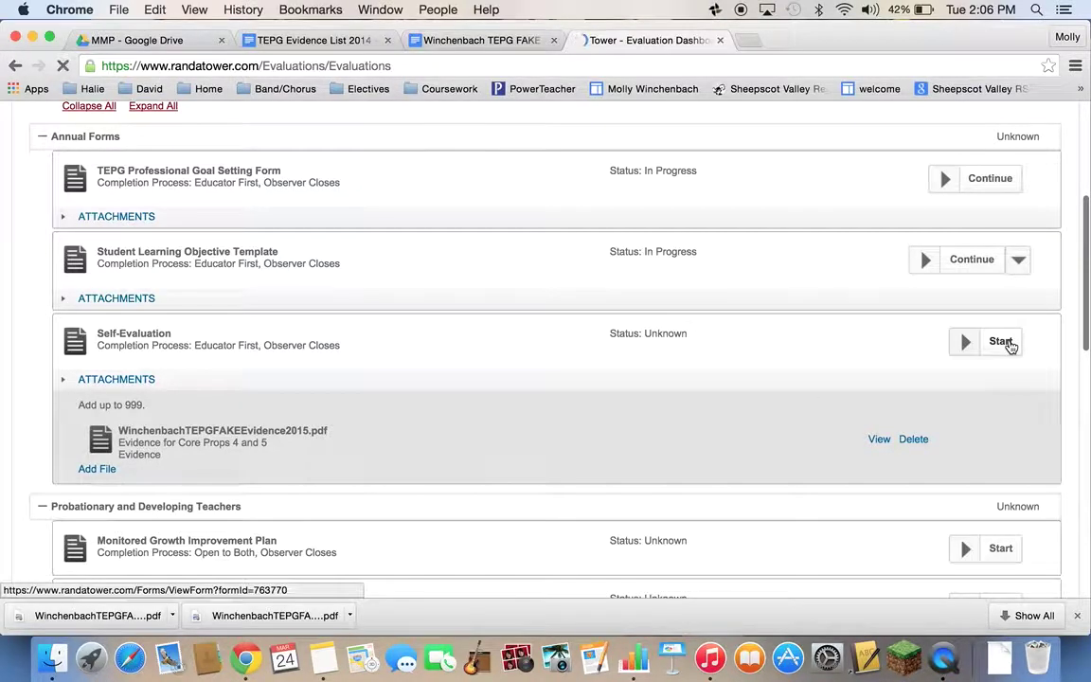
scroll(429, 389, "down", 10)
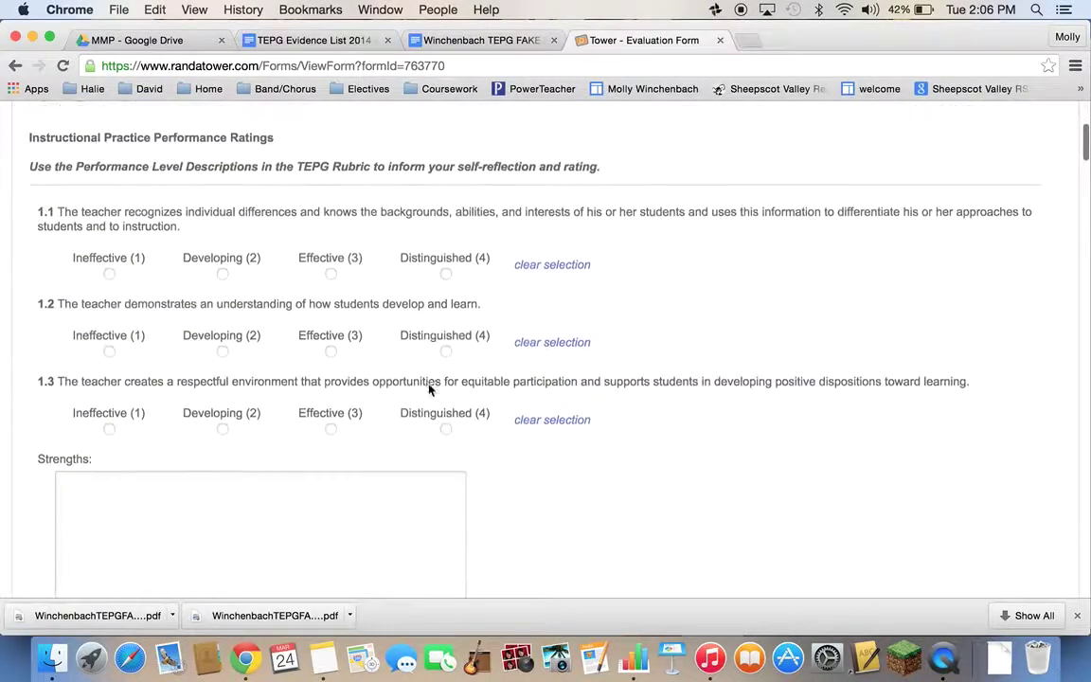
scroll(428, 383, "down", 8)
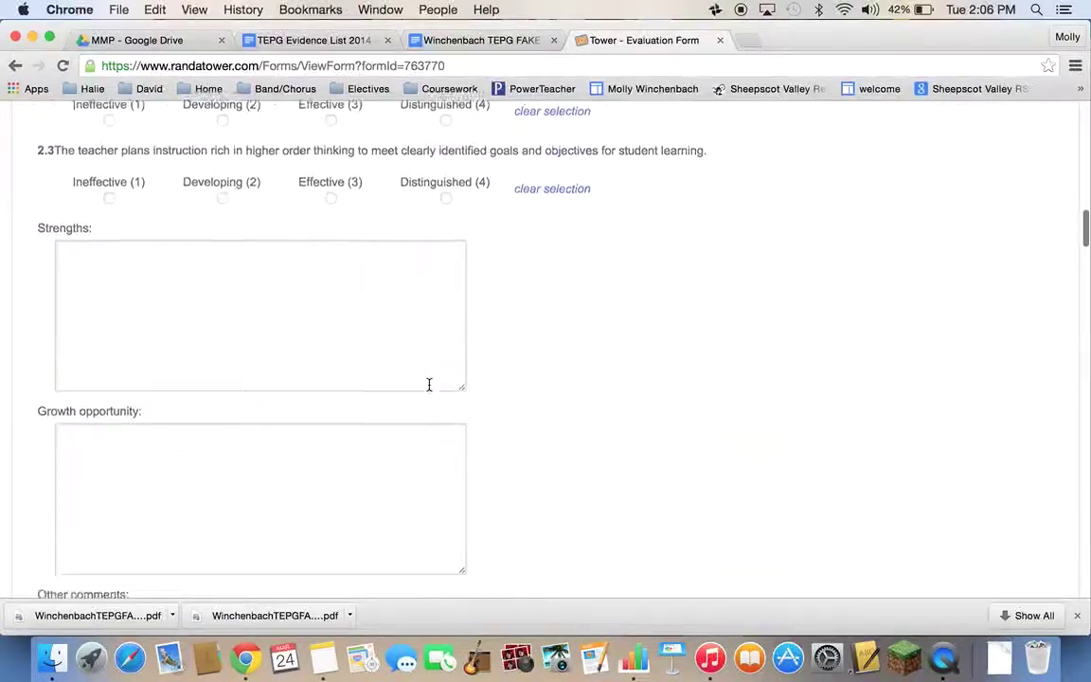
scroll(426, 396, "up", 15)
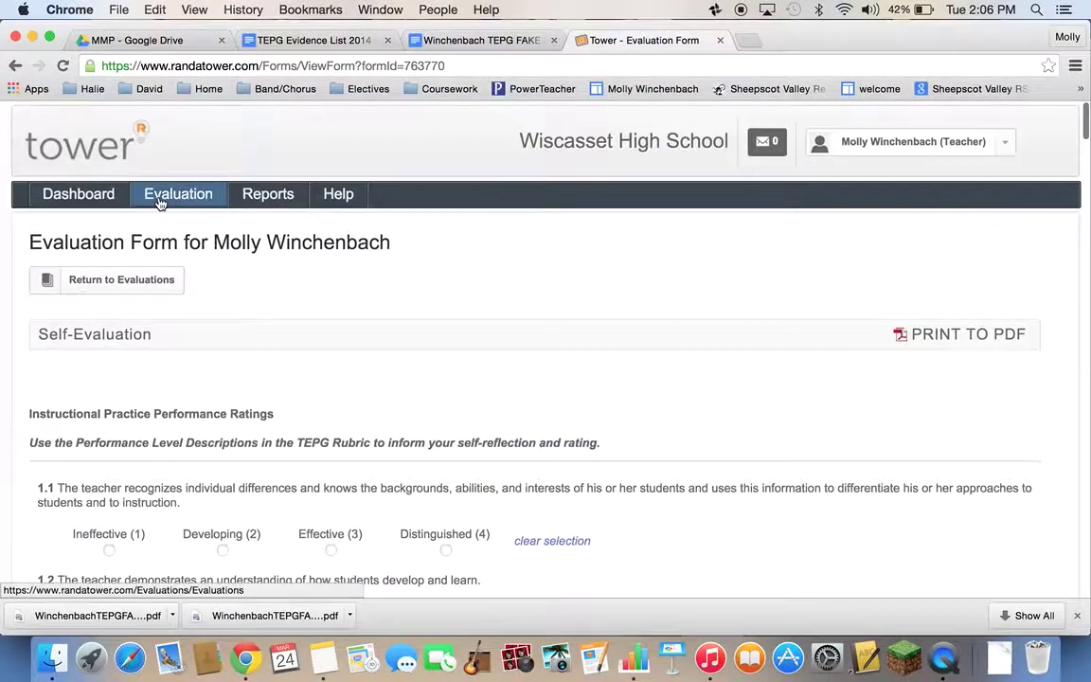
Return to the evaluation portfolio, delete the evidence PDF from the Self-Evaluation's attachments and recheck the attachment list.
left_click(163, 195)
scroll(359, 456, "down", 5)
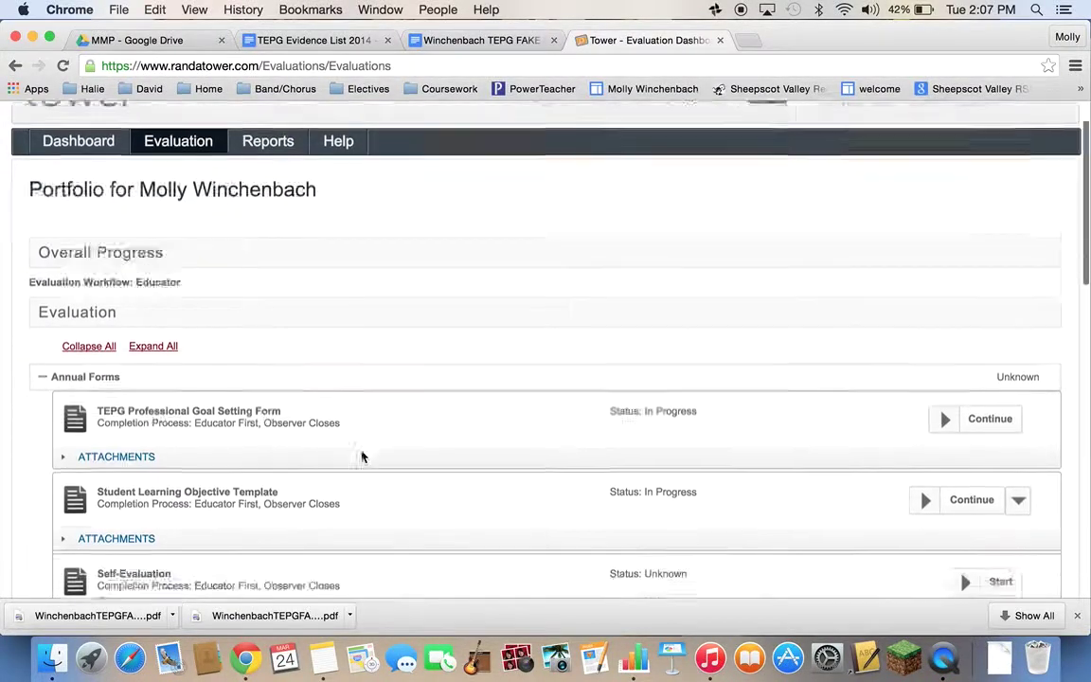
left_click(110, 309)
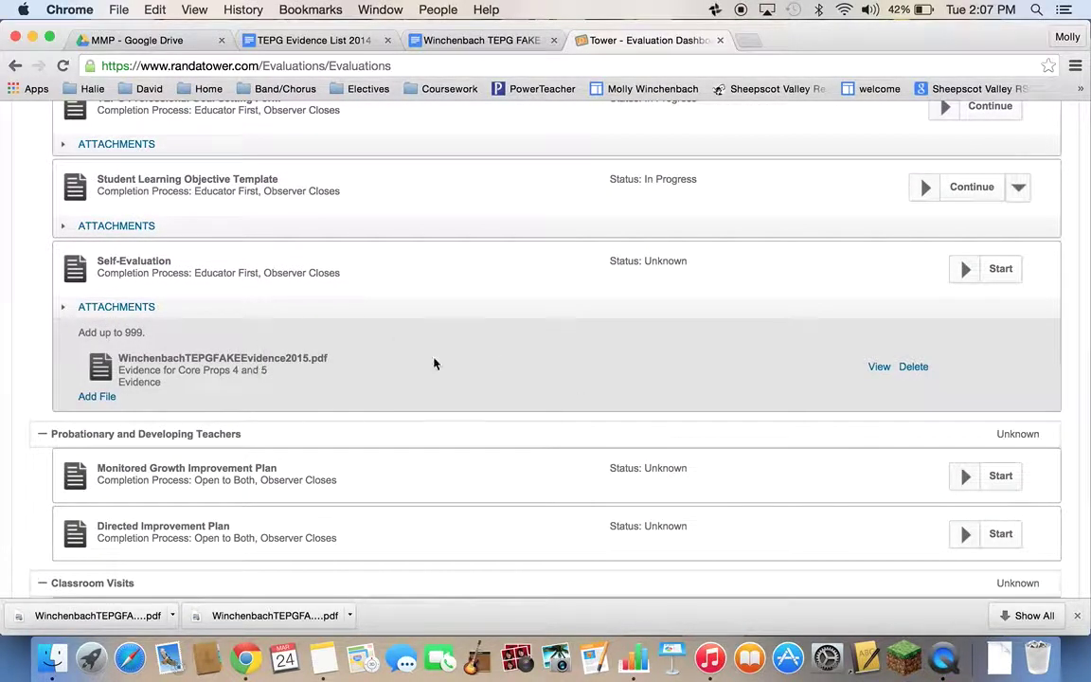
left_click(912, 369)
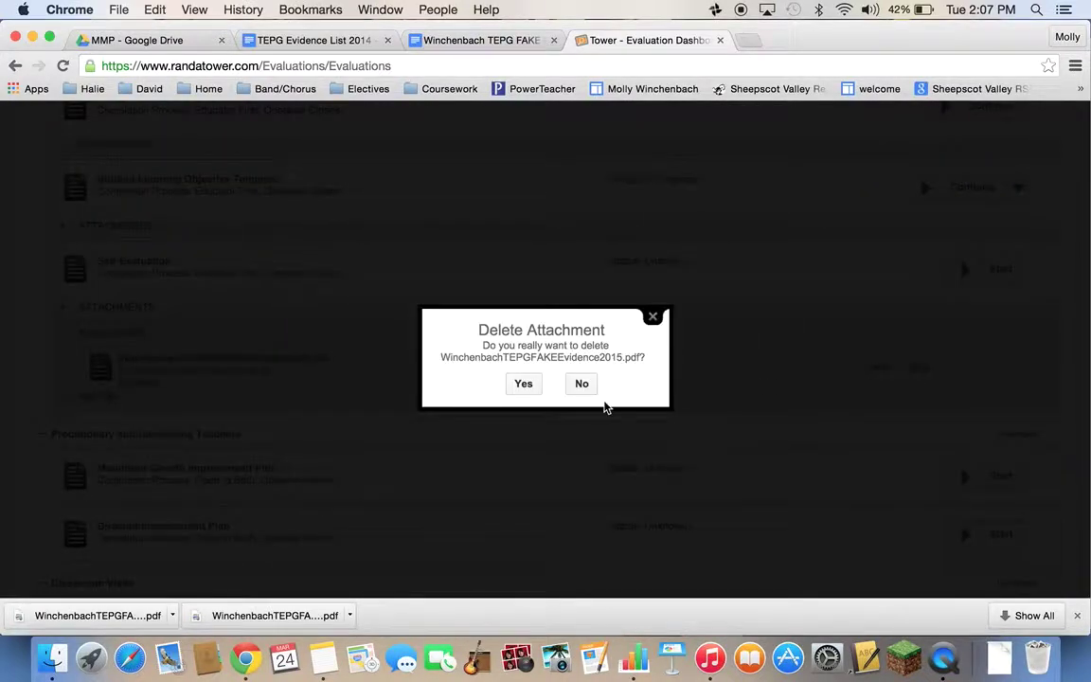
left_click(526, 386)
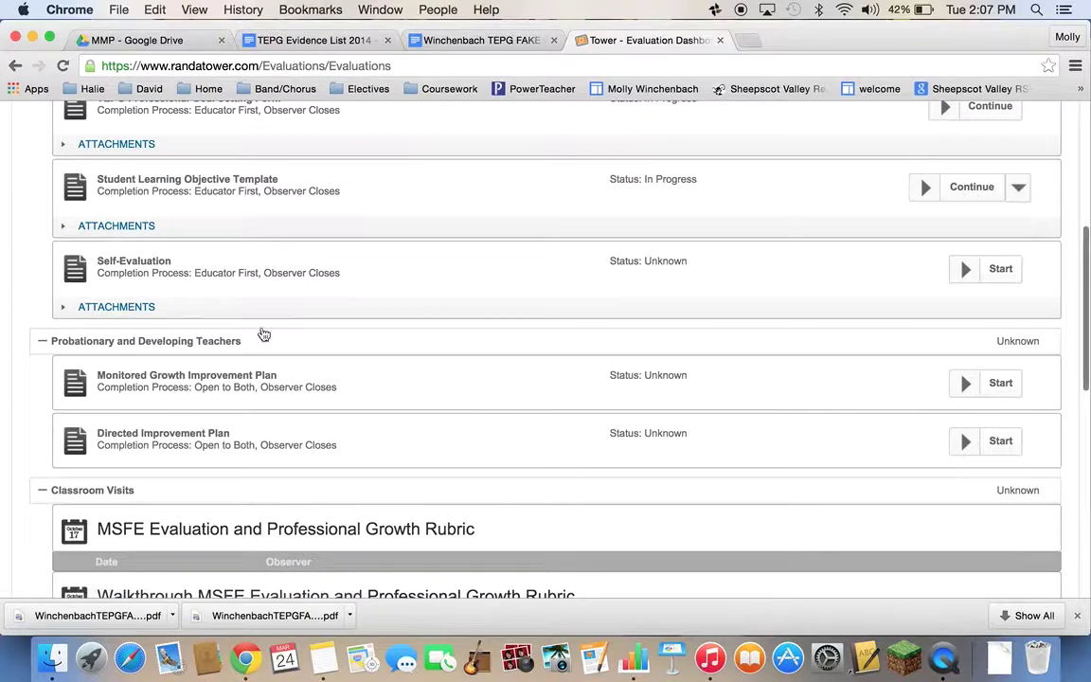
left_click(114, 306)
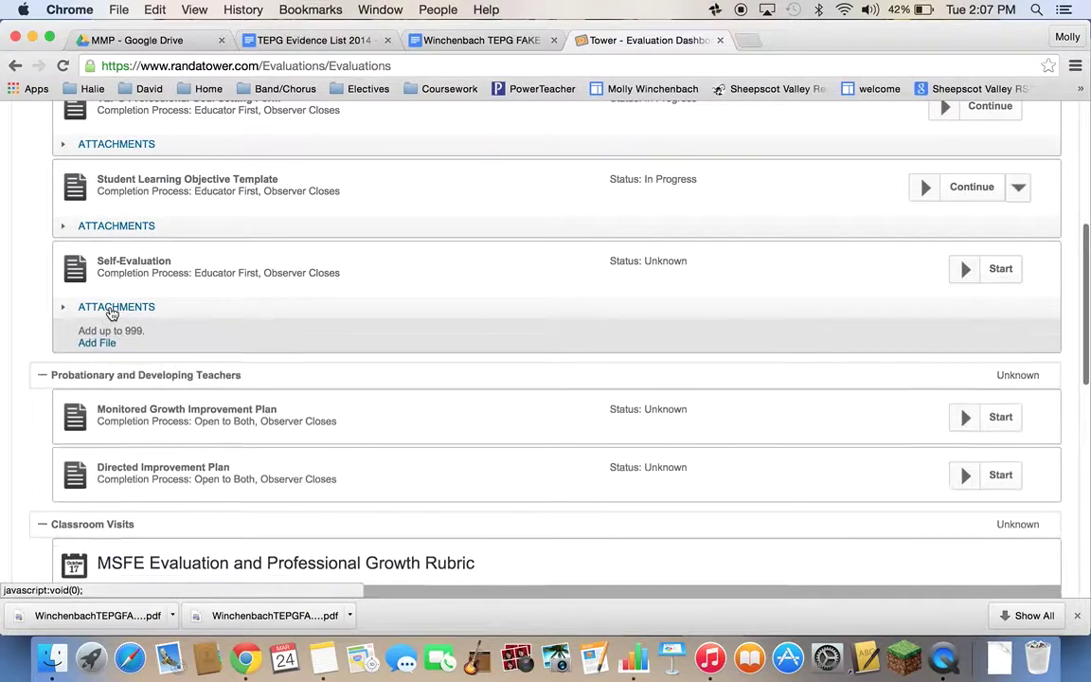
scroll(285, 331, "up", 5)
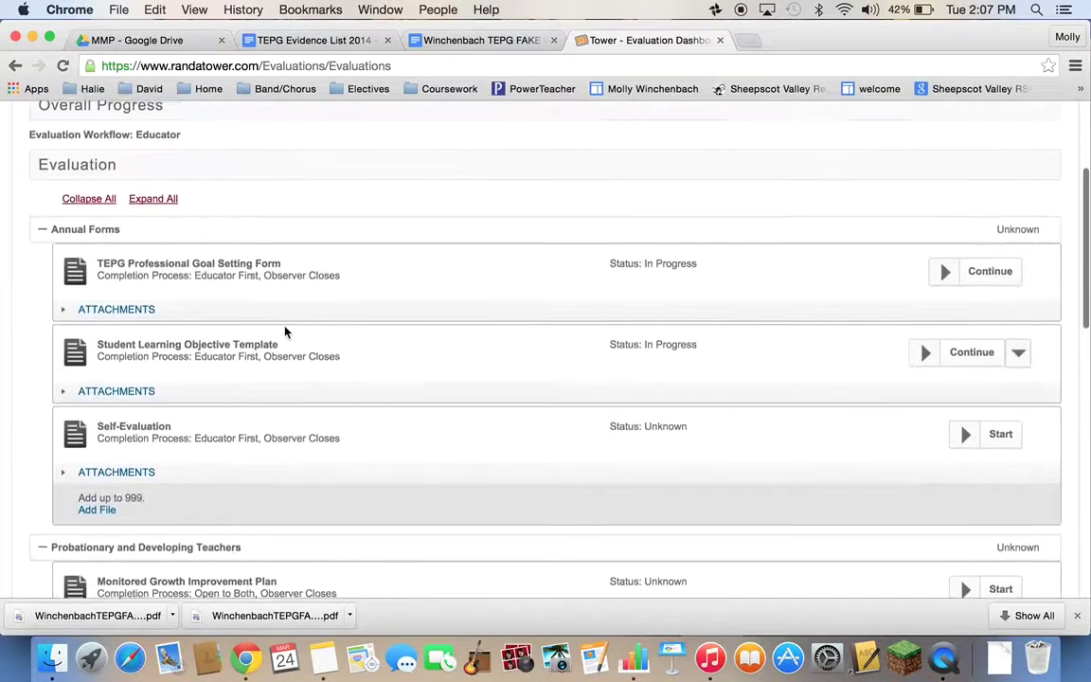
scroll(281, 497, "up", 1)
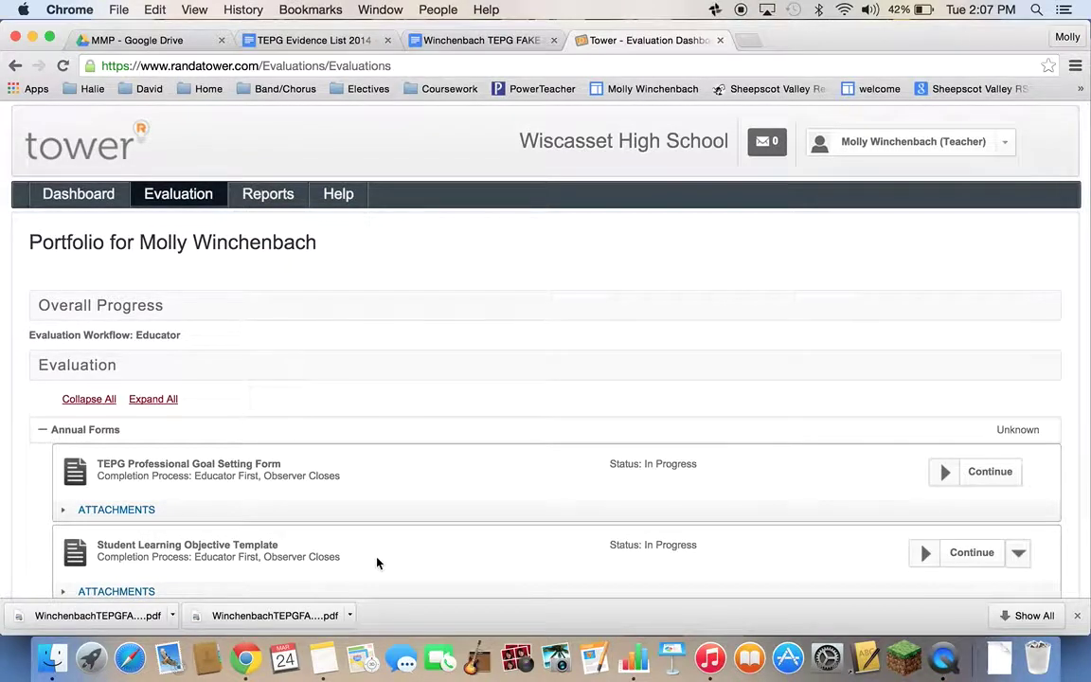
left_click(452, 42)
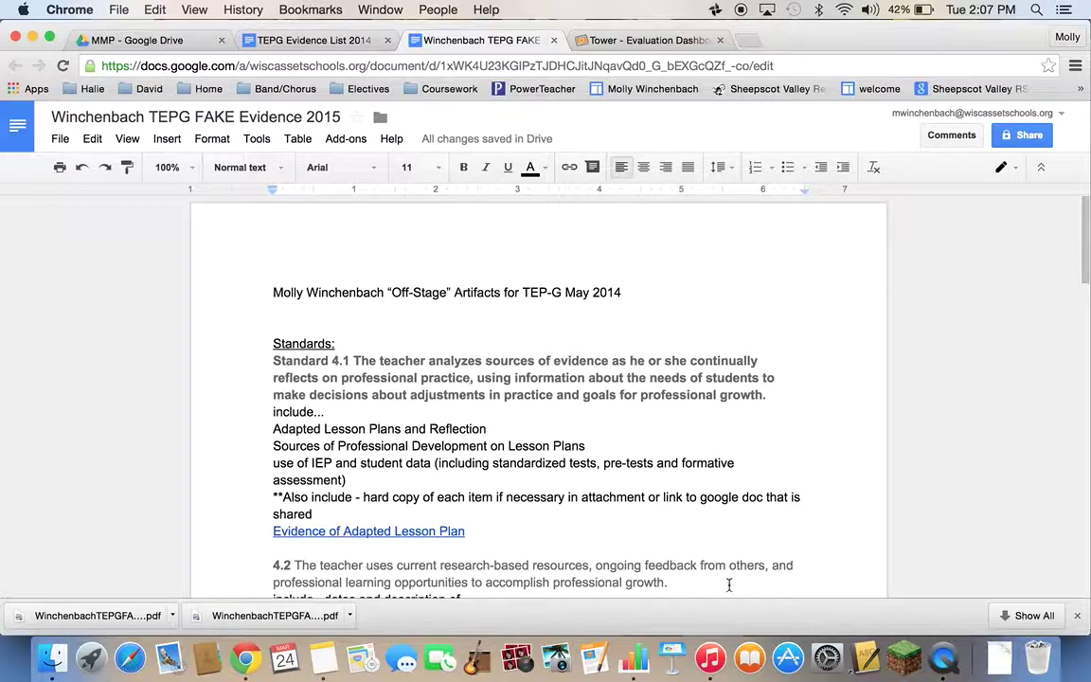
left_click(628, 41)
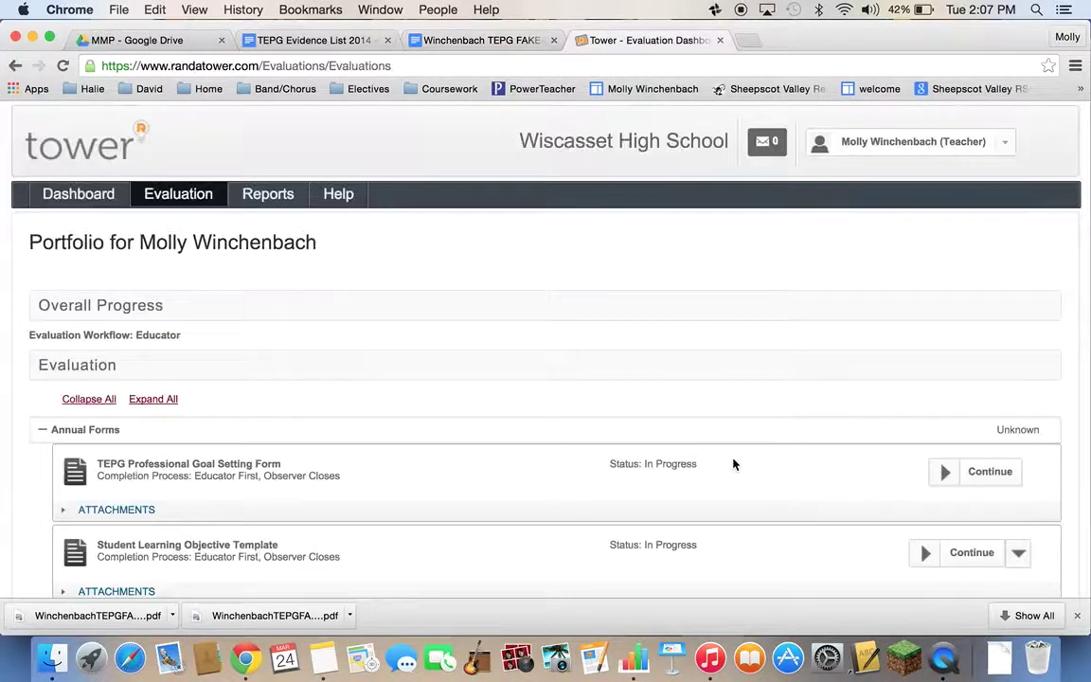
scroll(709, 347, "down", 10)
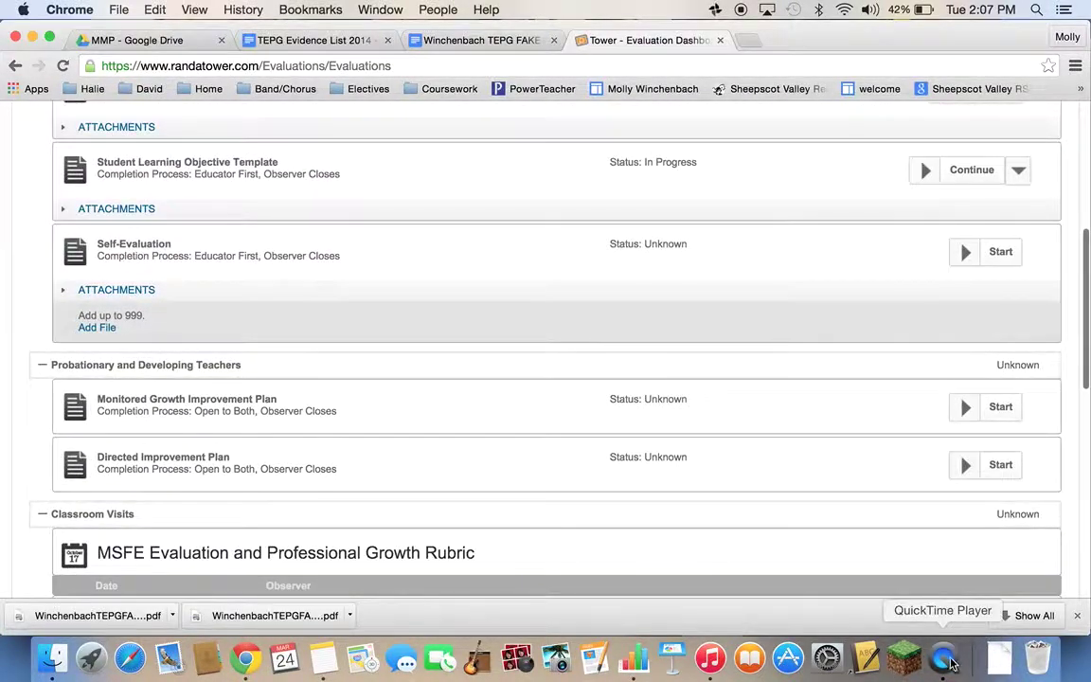
left_click(945, 658)
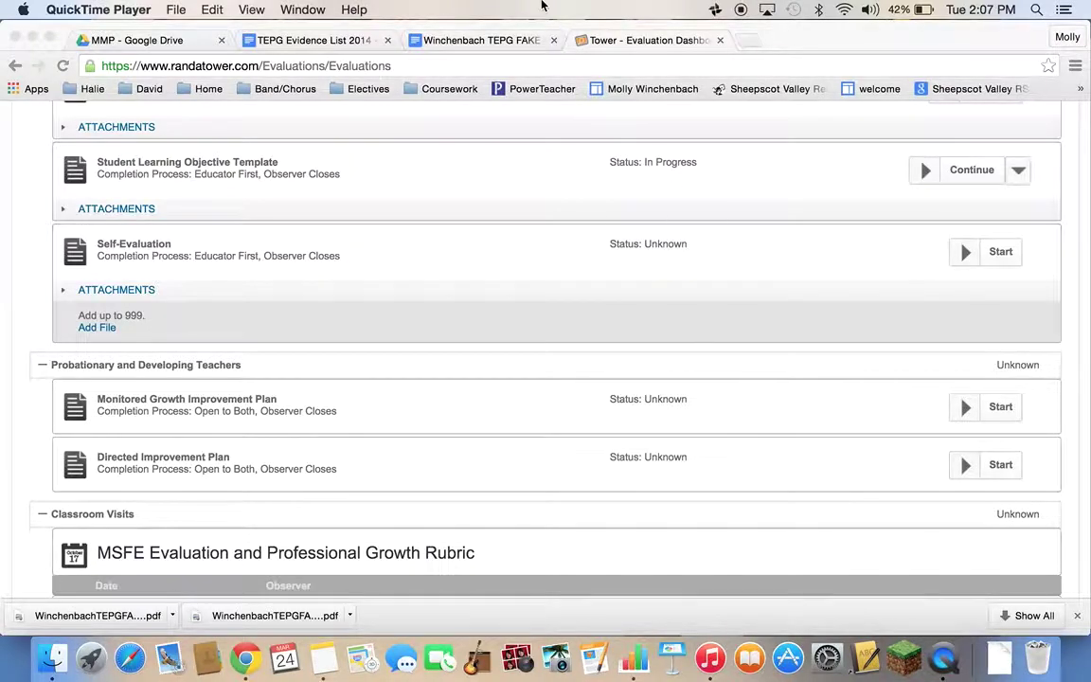